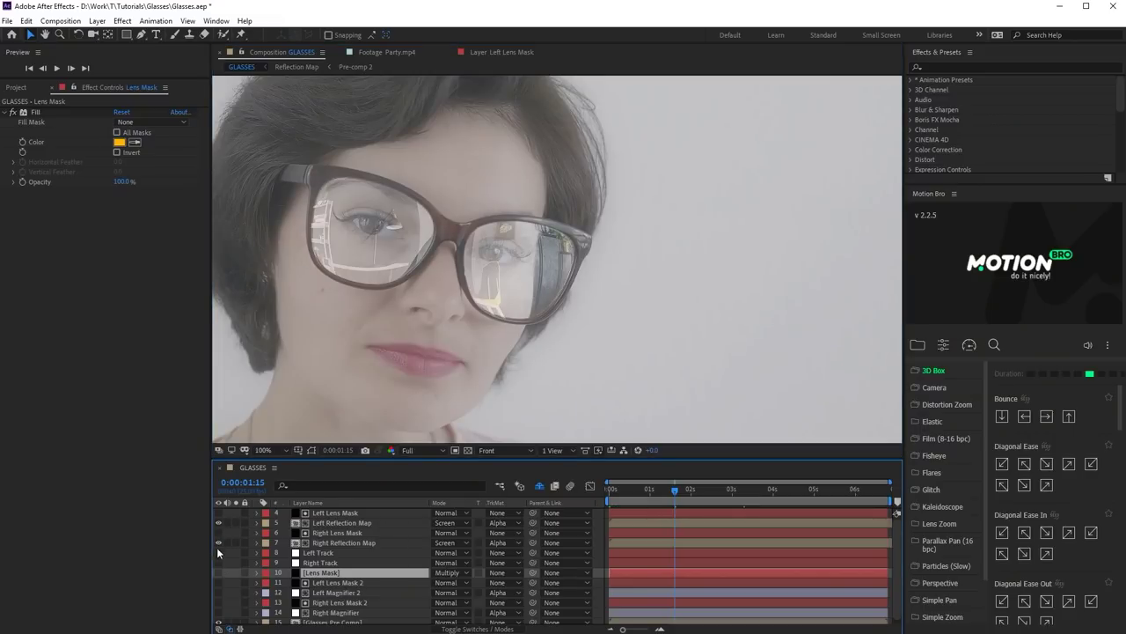
# Turn on the Lens Mask layer's visibility to preview the finished comp.
pyautogui.click(219, 573)
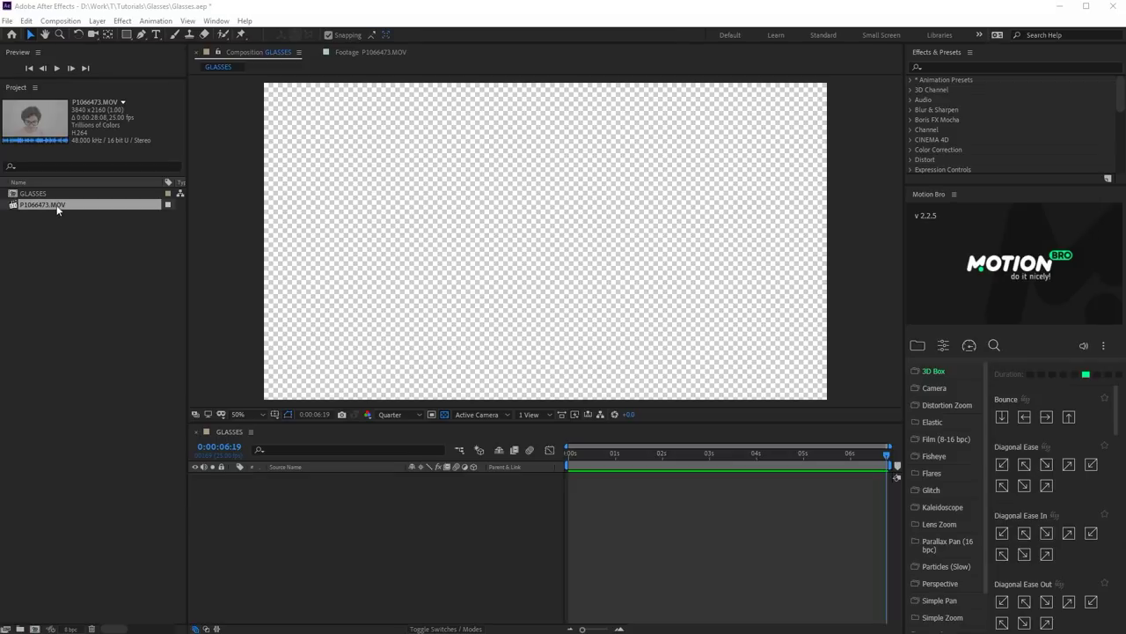
# Place P1066473.MOV into the GLASSES comp and scale it down to fit.
pyautogui.moveTo(55, 205); pyautogui.dragTo(345, 539)
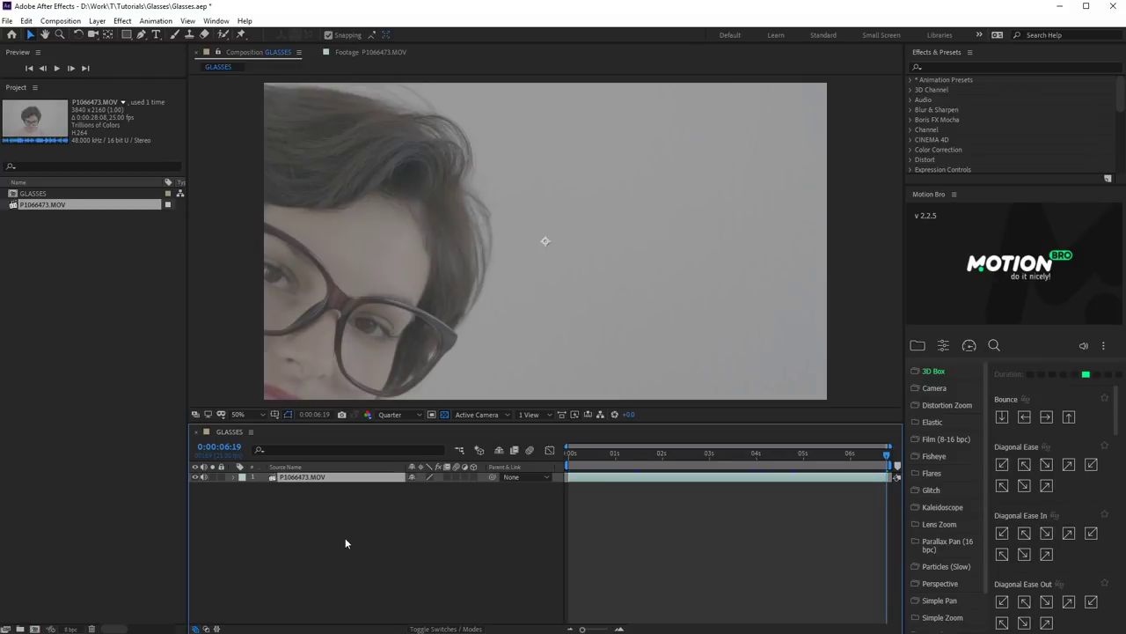
pyautogui.press(',')
pyautogui.press(',')
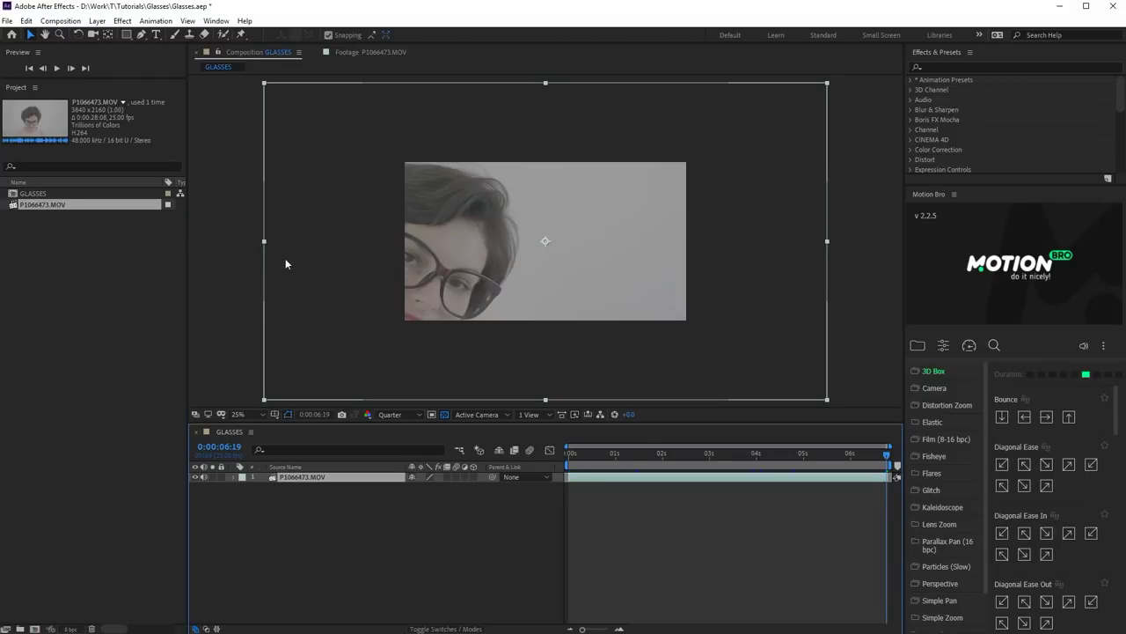
pyautogui.moveTo(264, 240); pyautogui.dragTo(438, 235)
# Pre-compose the footage as Glasses Pre Comp, moving all attributes into it.
pyautogui.click(97, 21)
pyautogui.click(153, 440)
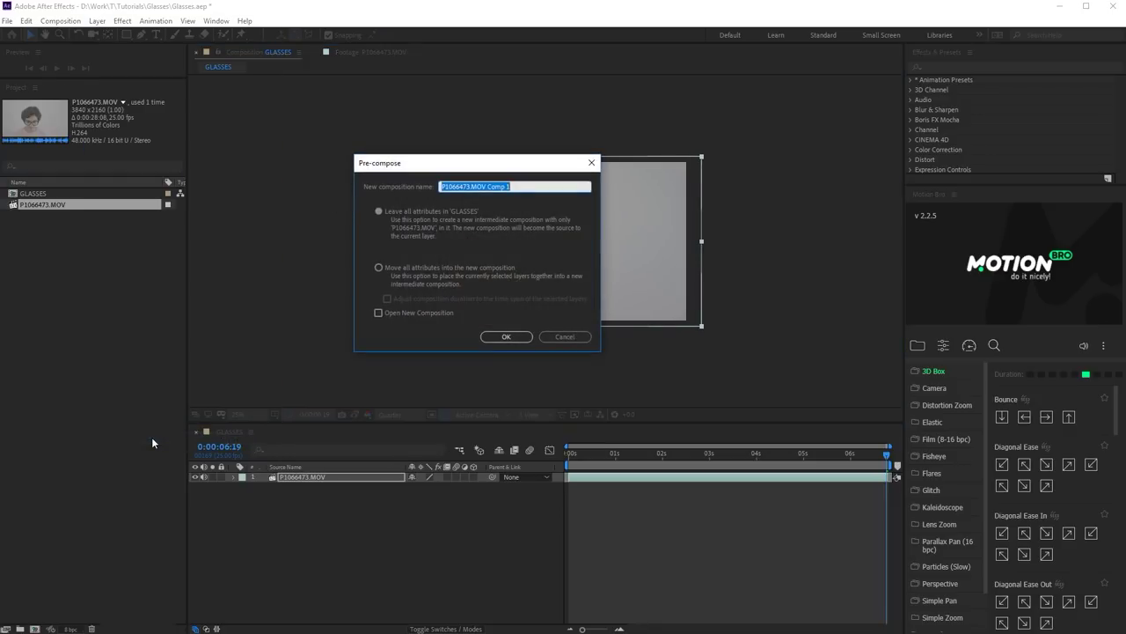
pyautogui.write('Glasses Pre Comp')
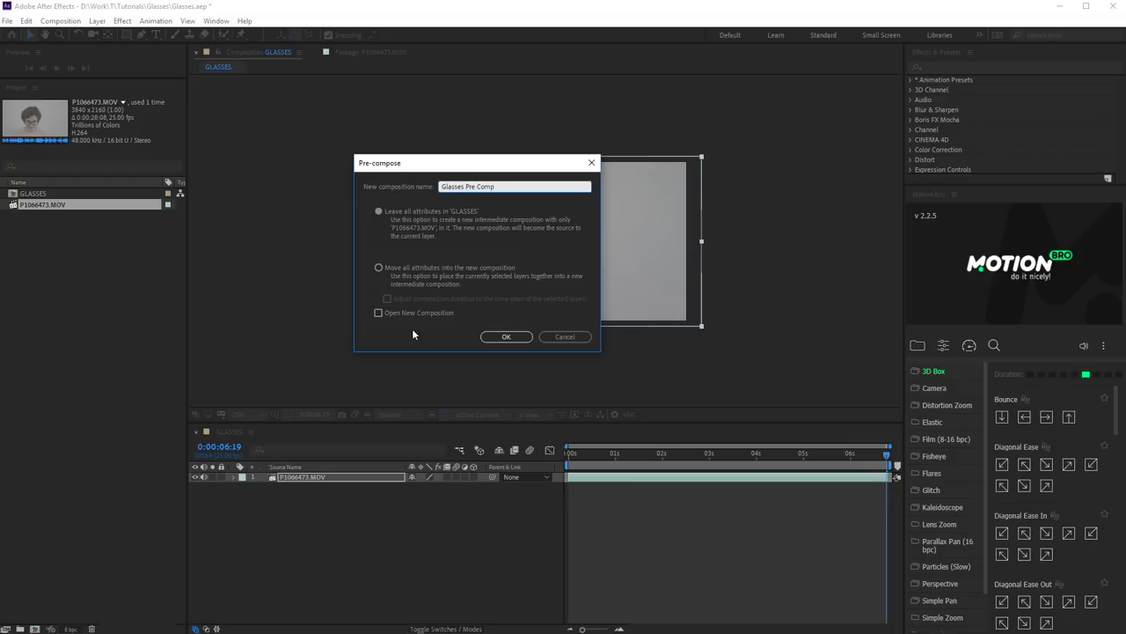
pyautogui.click(385, 275)
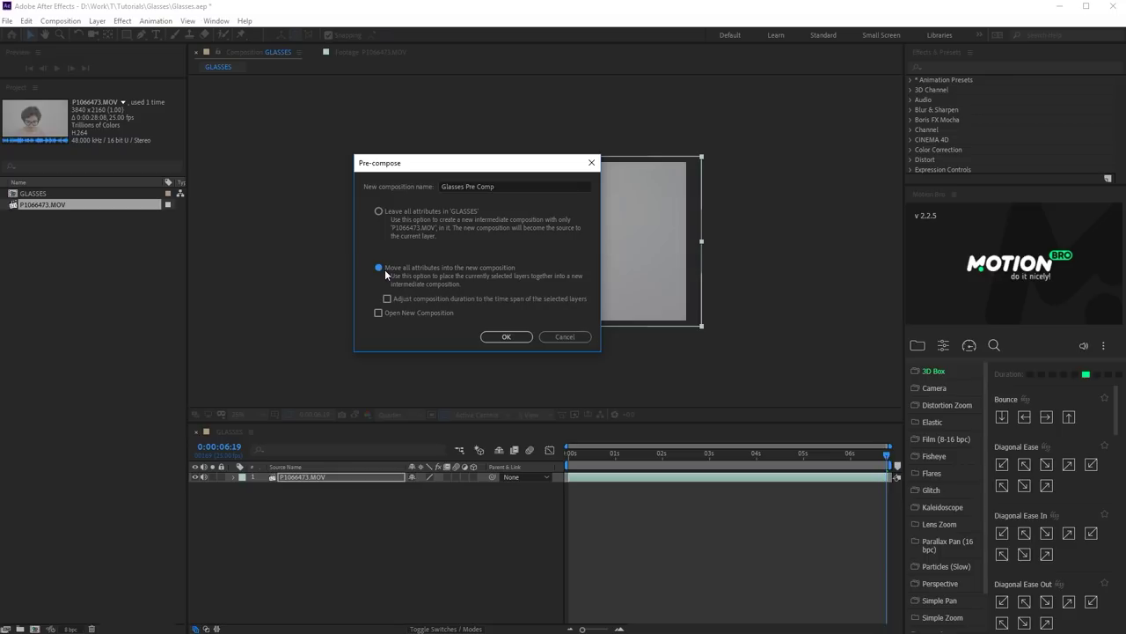
pyautogui.click(502, 337)
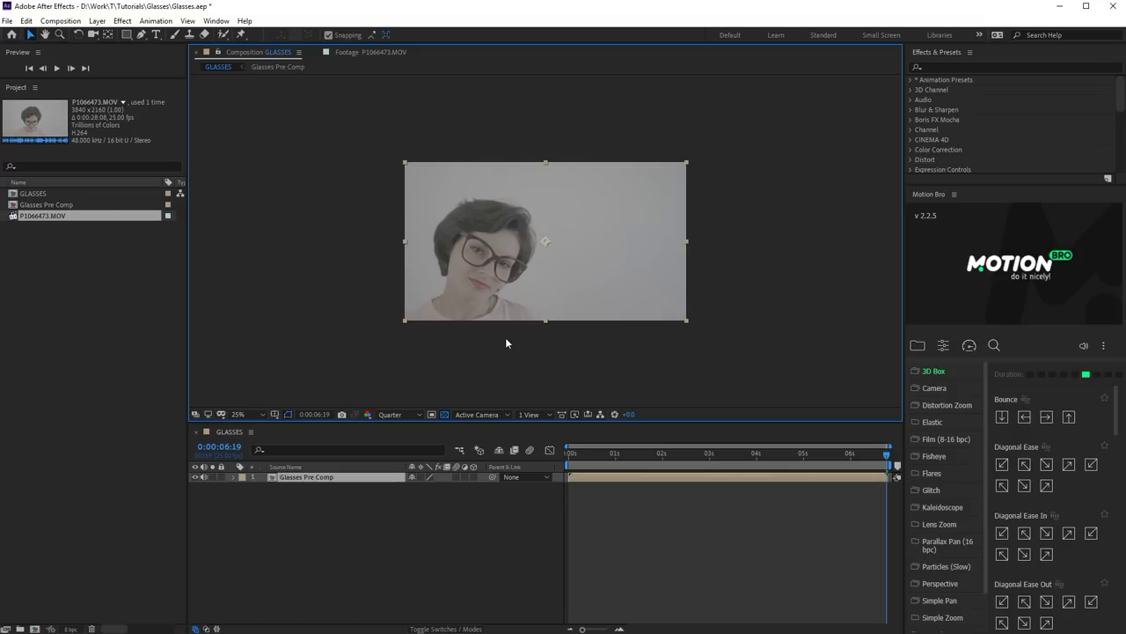
# Set the preview resolution to Full and apply Boris FX Mocha AE CC to the pre-comp.
pyautogui.press('F10')
pyautogui.press('F3')
pyautogui.click(399, 417)
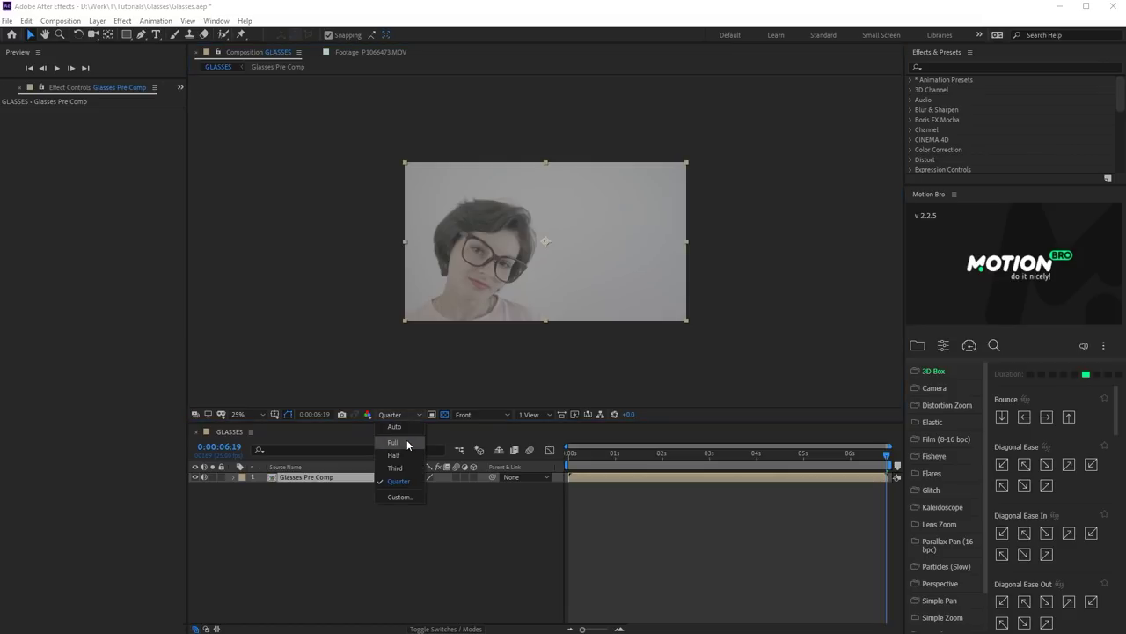
pyautogui.click(407, 441)
pyautogui.click(122, 20)
pyautogui.moveTo(255, 116)
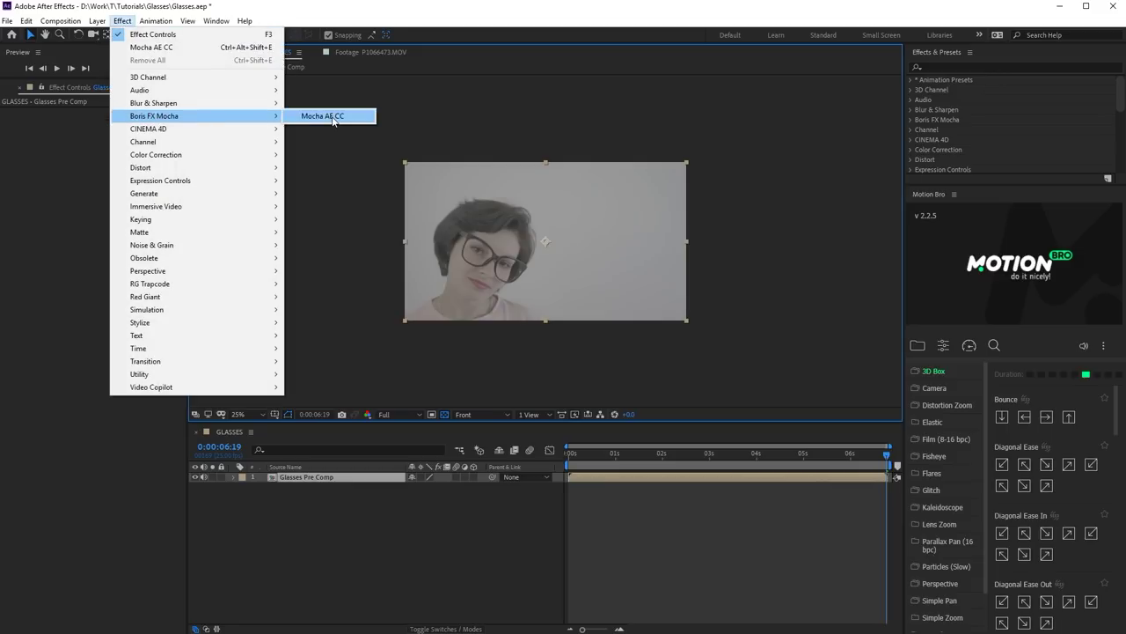
pyautogui.click(333, 120)
# Launch the Mocha AE interface and zoom in on the woman's face.
pyautogui.click(78, 142)
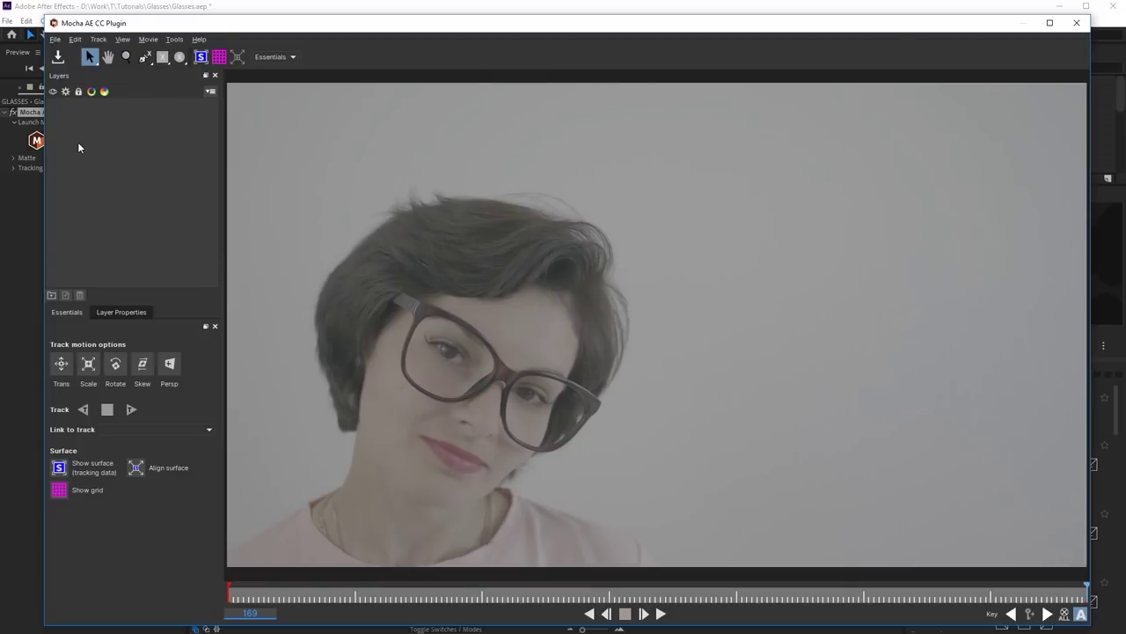
pyautogui.press('z')
pyautogui.click(470, 360)
pyautogui.press('s')
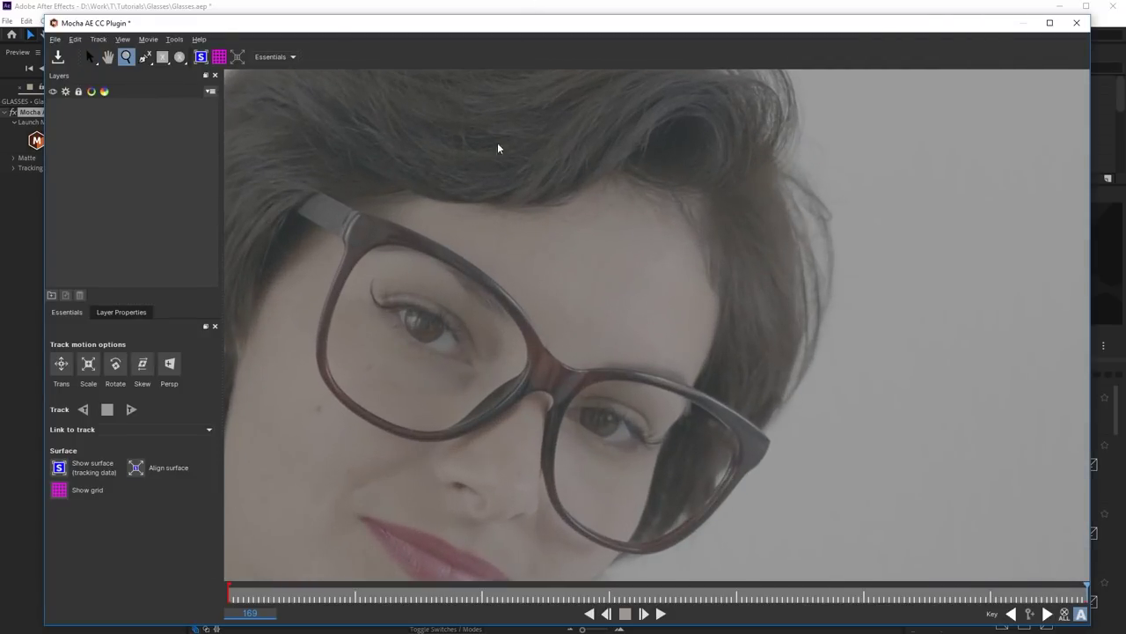
# Begin an X-spline around the left-hand lens frame's top, outer edge and bottom.
pyautogui.click(140, 59)
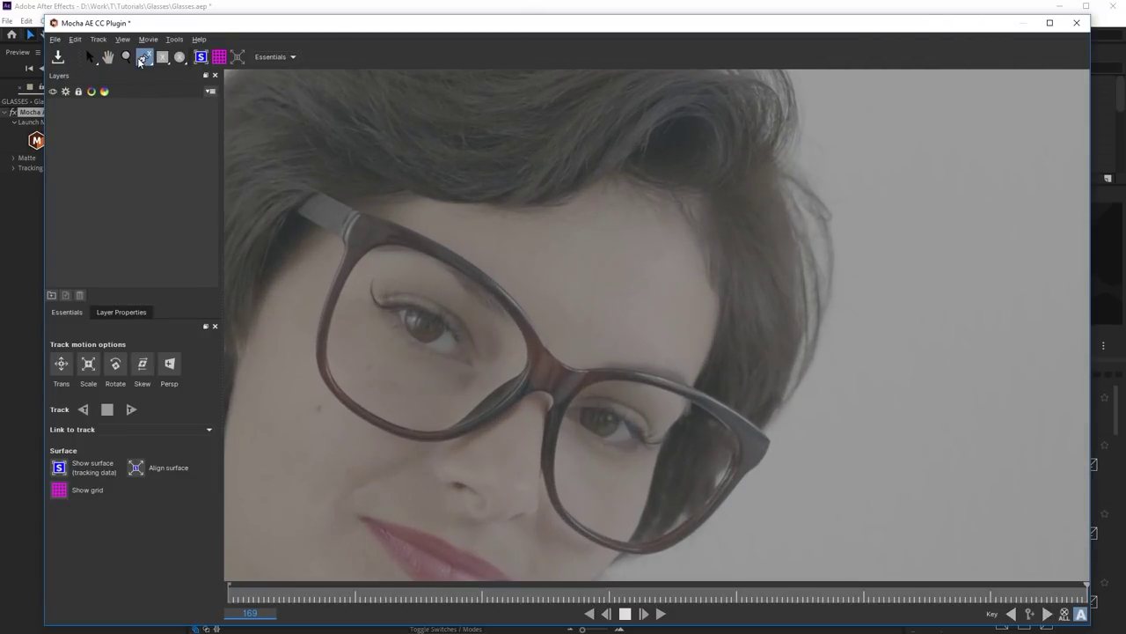
pyautogui.click(535, 400)
pyautogui.click(549, 350)
pyautogui.click(500, 276)
pyautogui.click(411, 216)
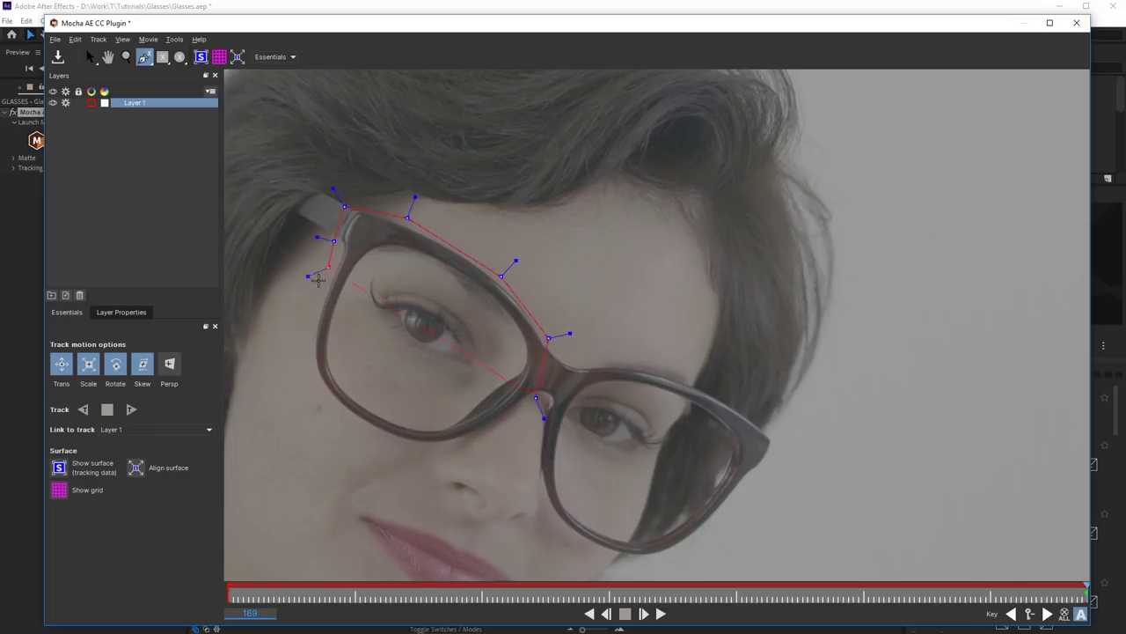
pyautogui.click(309, 358)
pyautogui.click(335, 408)
pyautogui.click(383, 438)
pyautogui.click(438, 451)
# Finish and close the frame spline, then track it backward from frame 169 to 15.
pyautogui.click(456, 450)
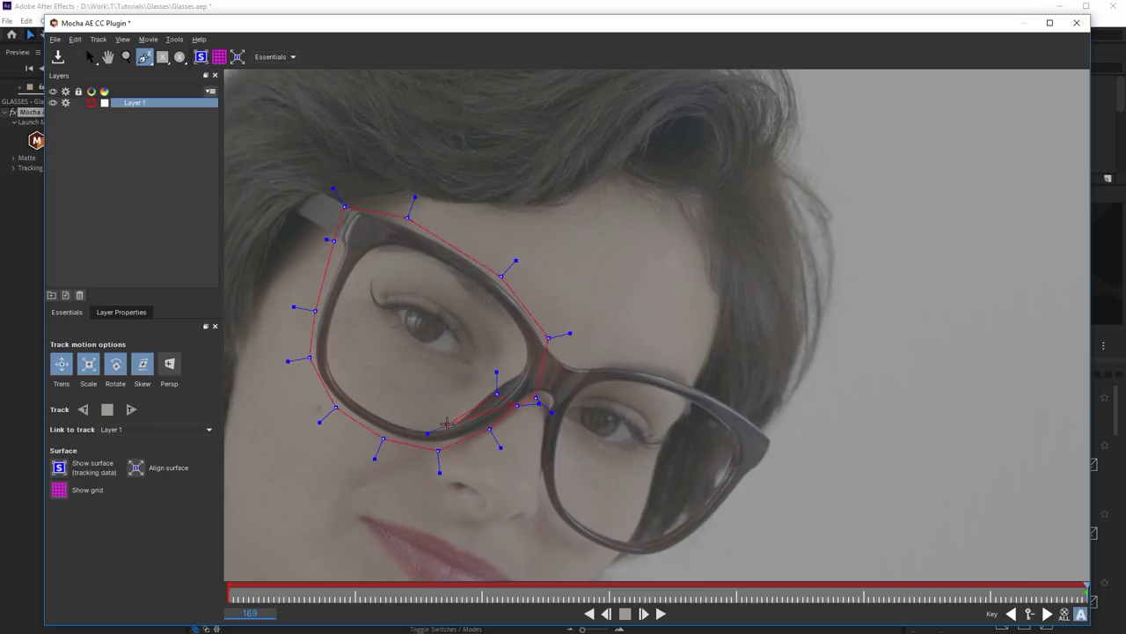
pyautogui.click(330, 348)
pyautogui.click(352, 278)
pyautogui.click(390, 243)
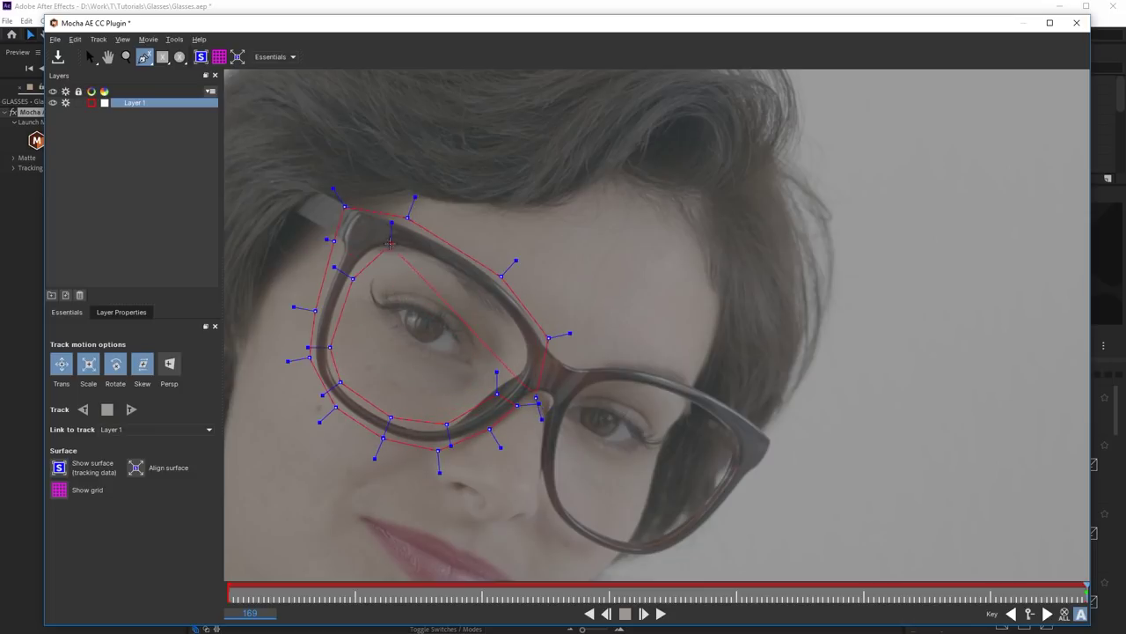
pyautogui.rightClick(506, 375)
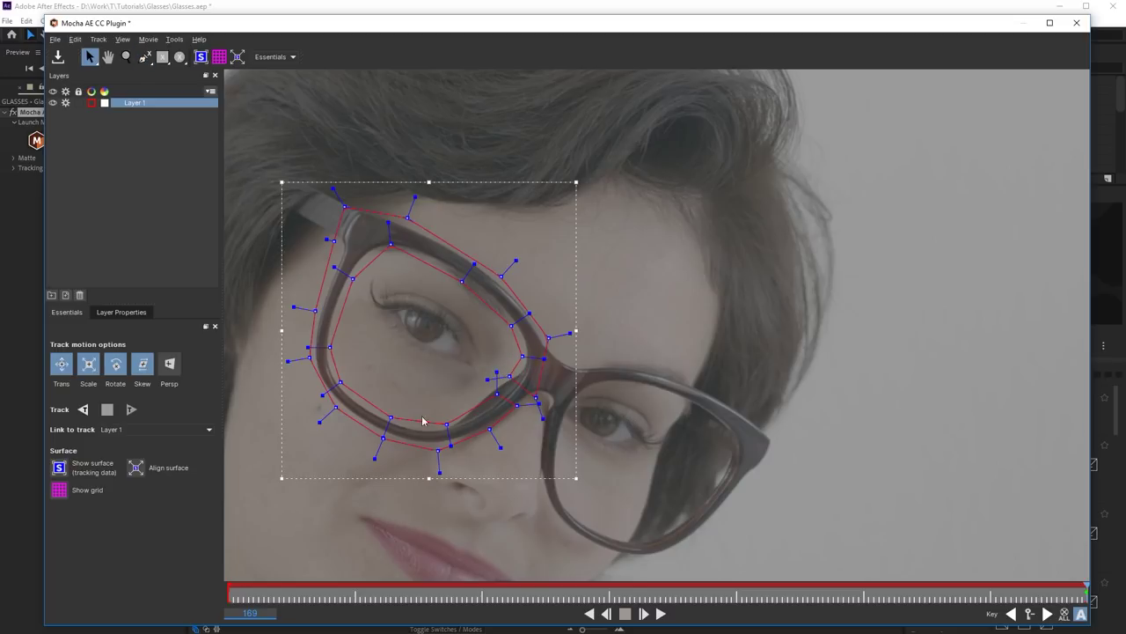
pyautogui.click(82, 408)
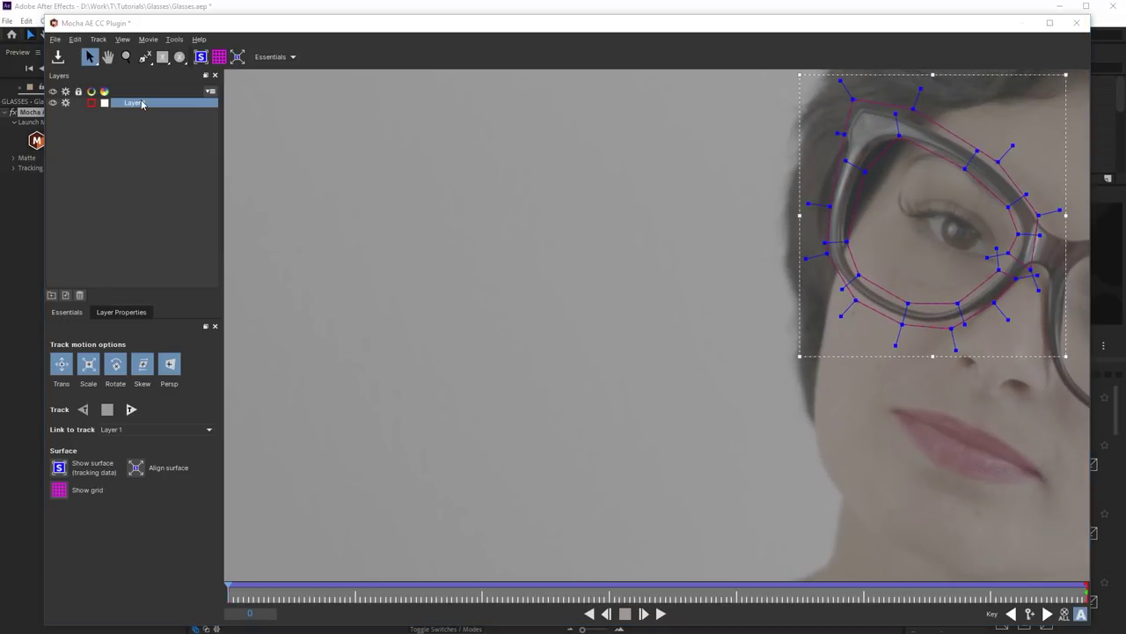
# Rename Layer 1 to 'Right Rim' and hide its shape.
pyautogui.doubleClick(142, 102)
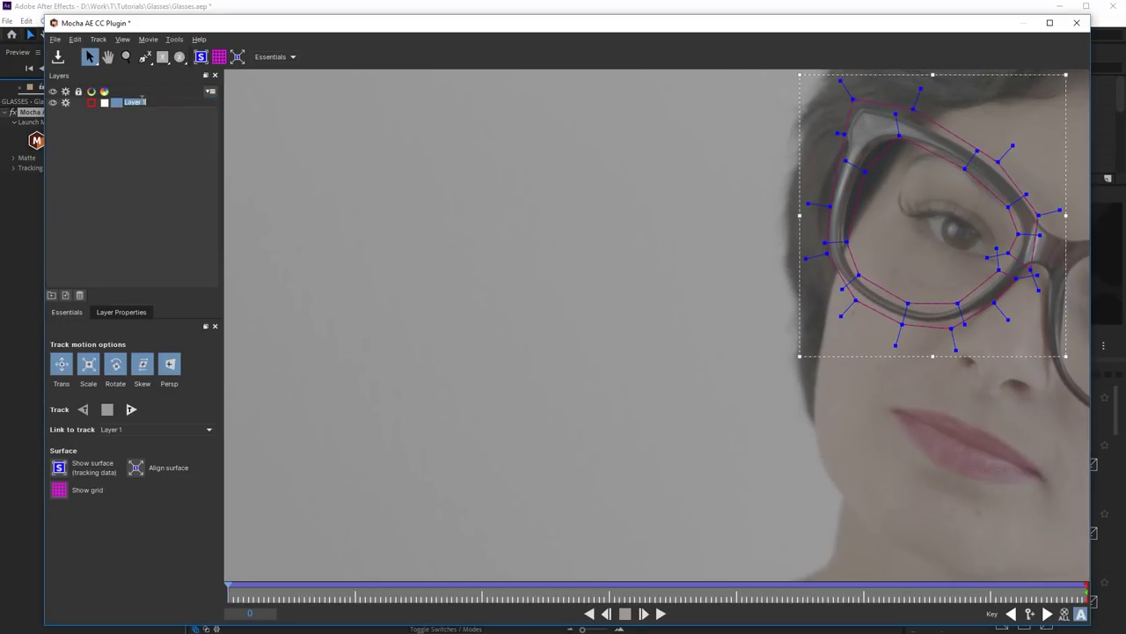
pyautogui.write('Right Rim')
pyautogui.press('Return')
pyautogui.moveTo(861, 268); pyautogui.dragTo(582, 315)
pyautogui.click(53, 103)
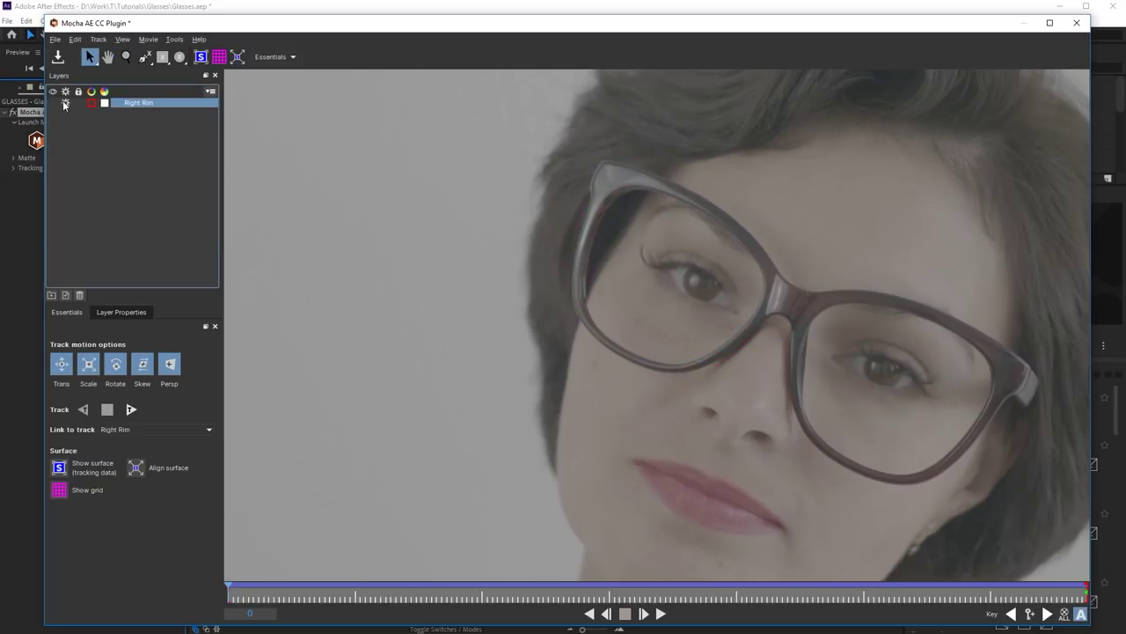
# Trace the lens's inner rim with a closed X-spline and adjust its curves to hug the rim.
pyautogui.click(144, 57)
pyautogui.scroll(5, 708, 264)
pyautogui.moveTo(801, 288); pyautogui.dragTo(800, 335)
pyautogui.click(822, 303)
pyautogui.click(806, 348)
pyautogui.click(799, 368)
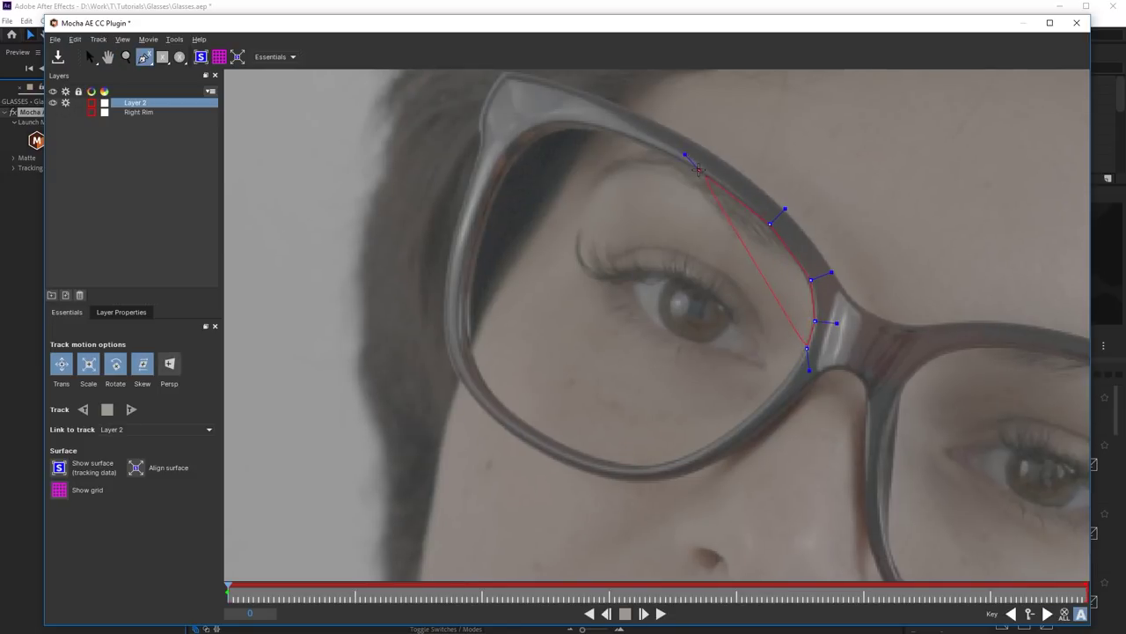
pyautogui.moveTo(476, 288); pyautogui.dragTo(471, 301)
pyautogui.click(472, 365)
pyautogui.click(501, 406)
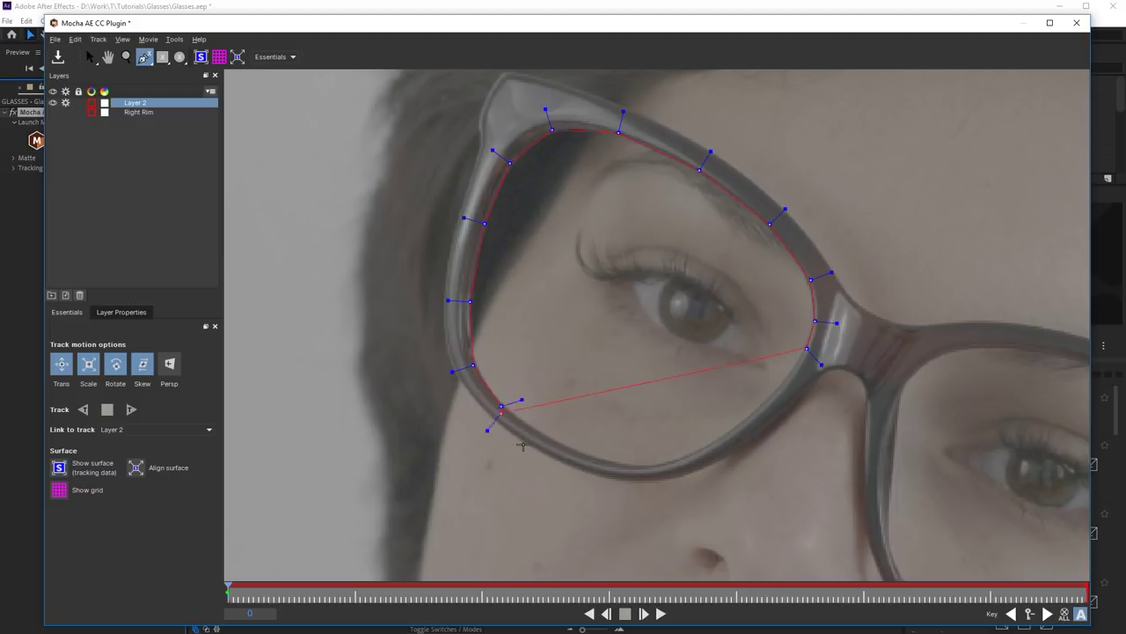
pyautogui.rightClick(789, 377)
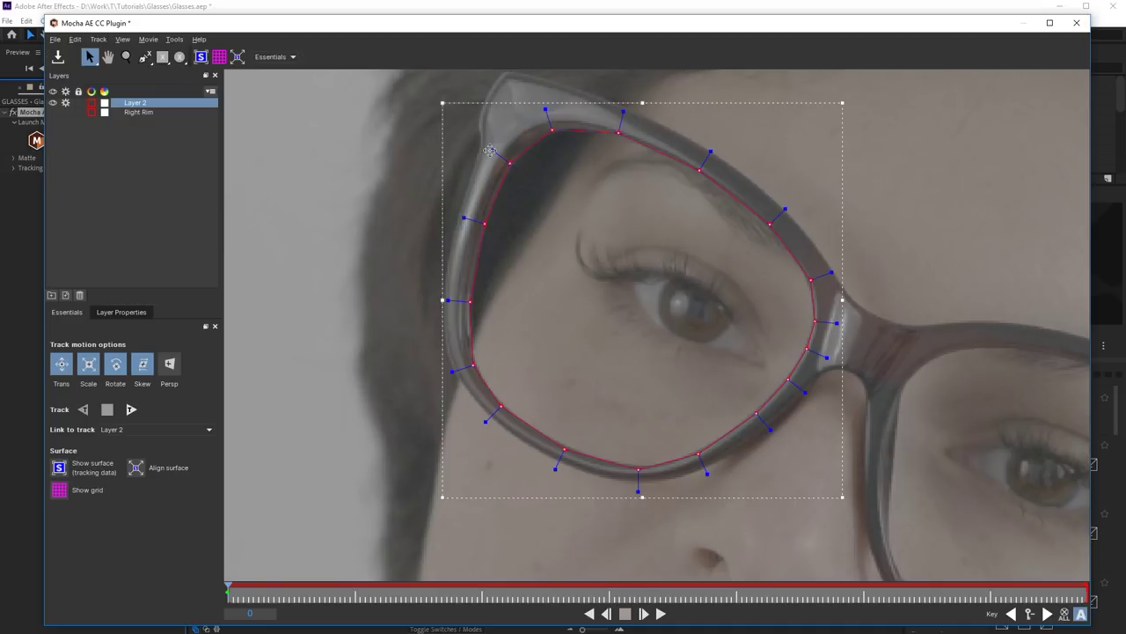
pyautogui.moveTo(488, 151); pyautogui.dragTo(499, 155)
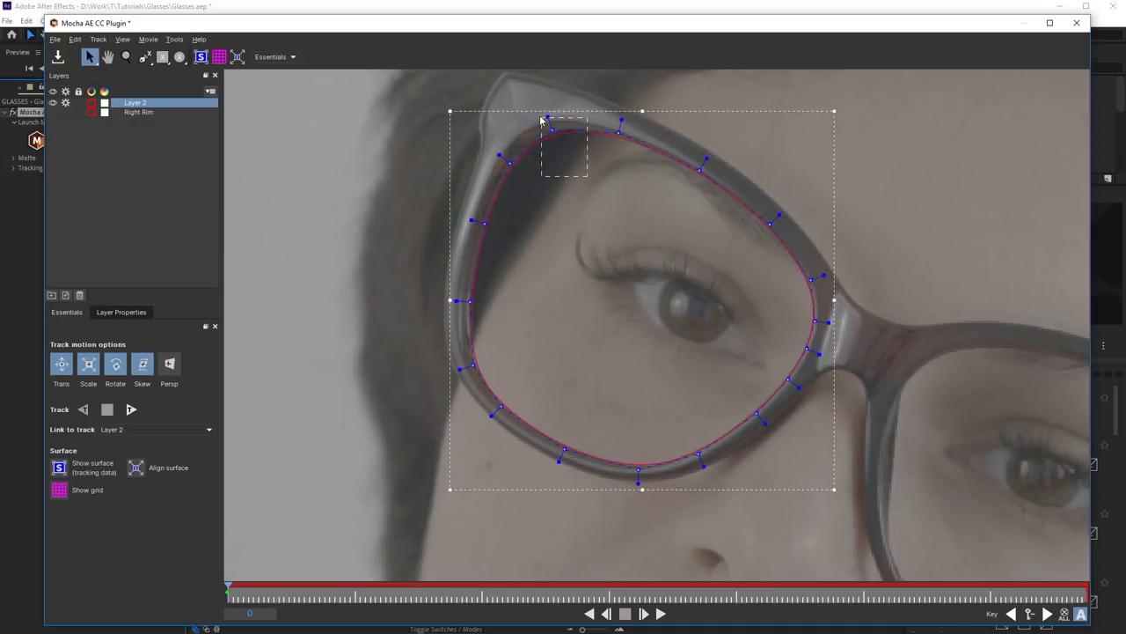
pyautogui.moveTo(552, 130); pyautogui.dragTo(618, 133)
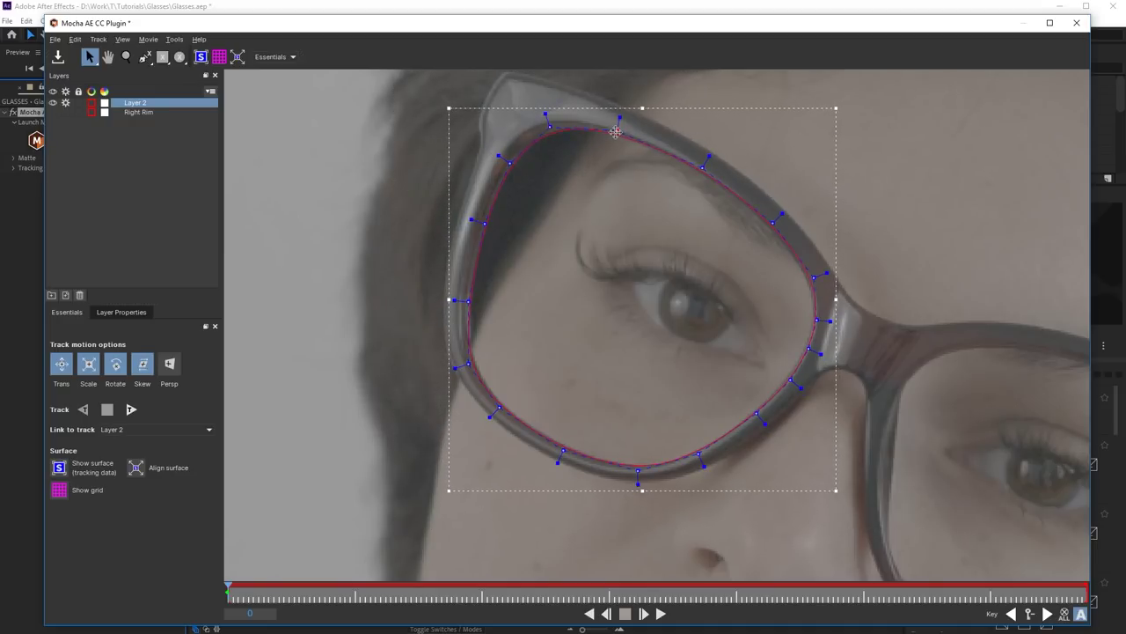
# Rename Layer 2 to 'Right Track' and set its colour to green.
pyautogui.doubleClick(134, 102)
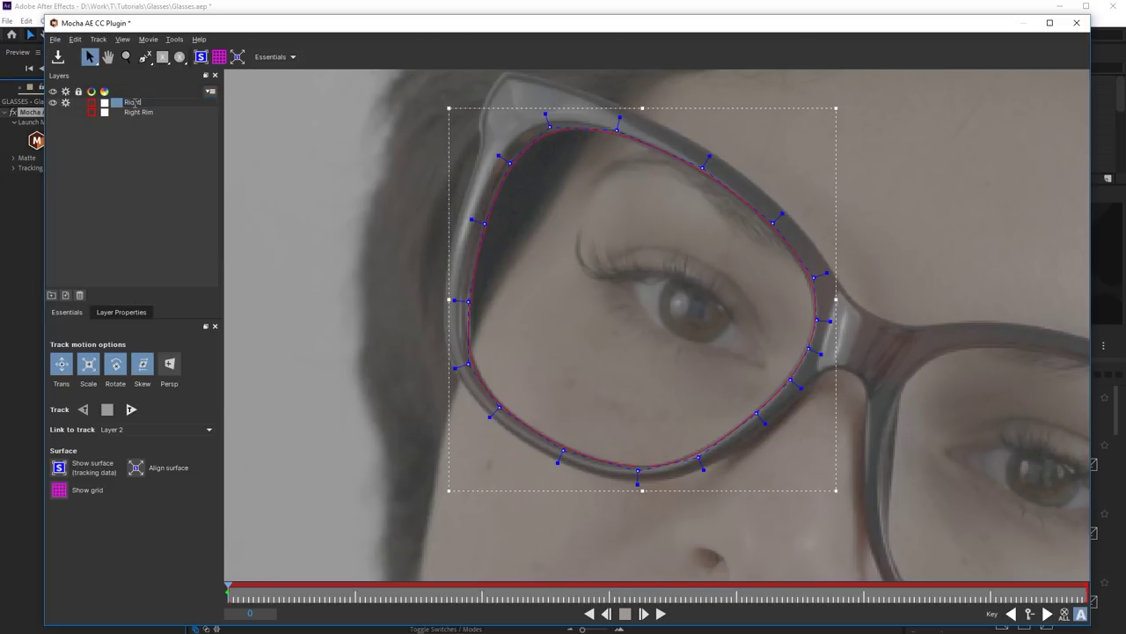
pyautogui.write('Right Track')
pyautogui.press('Return')
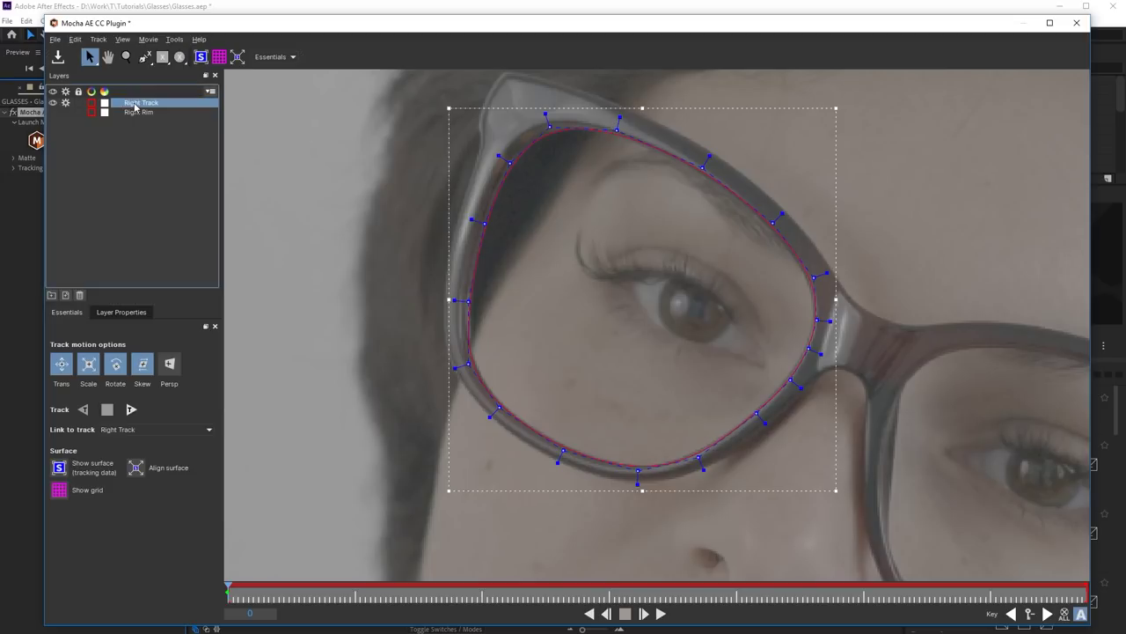
pyautogui.click(90, 112)
pyautogui.click(492, 225)
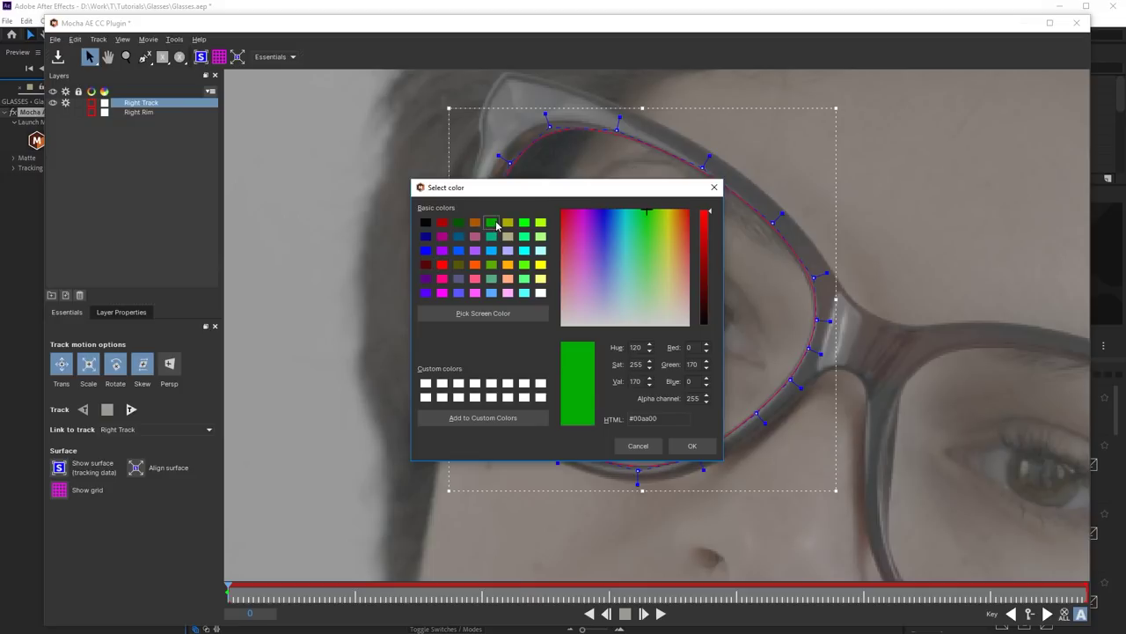
pyautogui.click(692, 445)
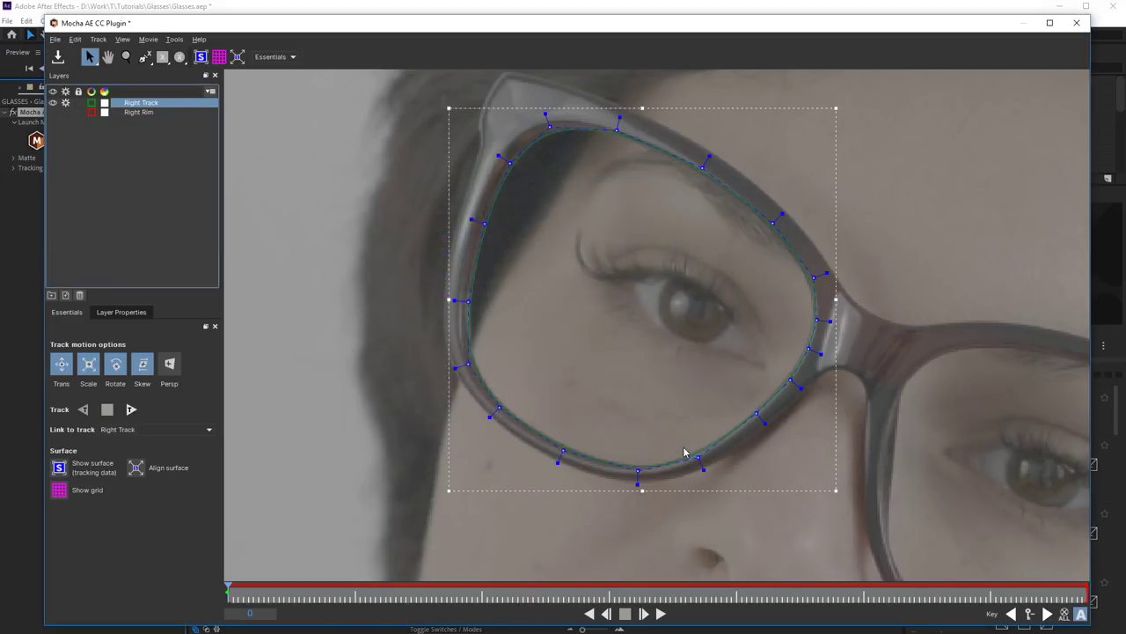
# Link Right Track to the Right Rim track, scrub to check it, and select the top spline points.
pyautogui.click(170, 432)
pyautogui.click(132, 461)
pyautogui.click(410, 602)
pyautogui.moveTo(411, 602); pyautogui.dragTo(1084, 615)
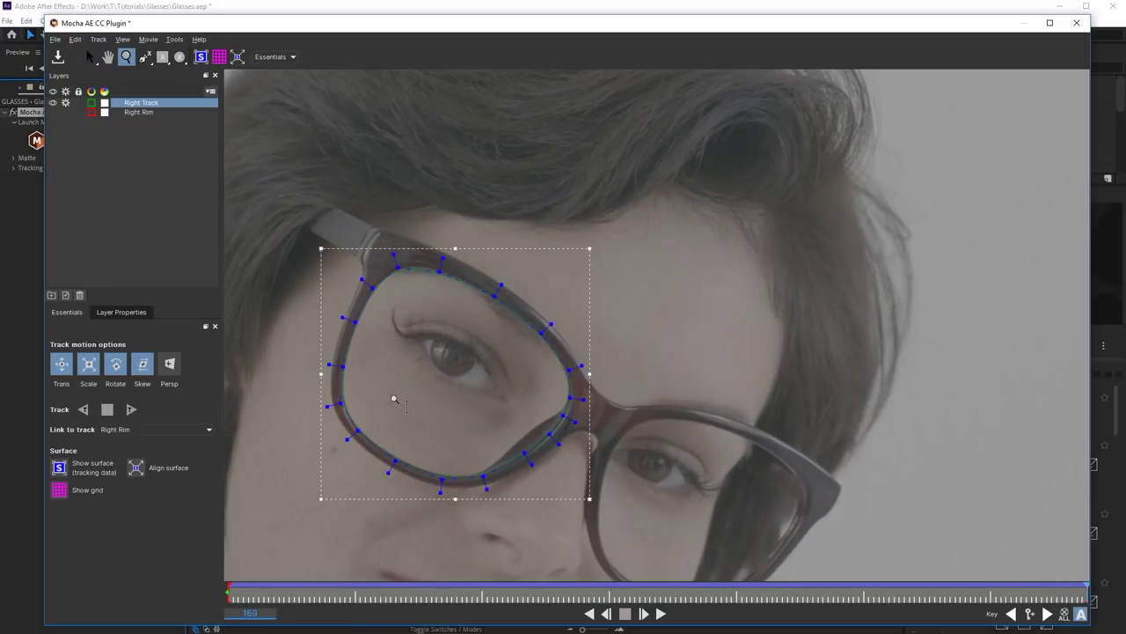
pyautogui.click(394, 399)
pyautogui.press('s')
pyautogui.moveTo(535, 220); pyautogui.dragTo(533, 217)
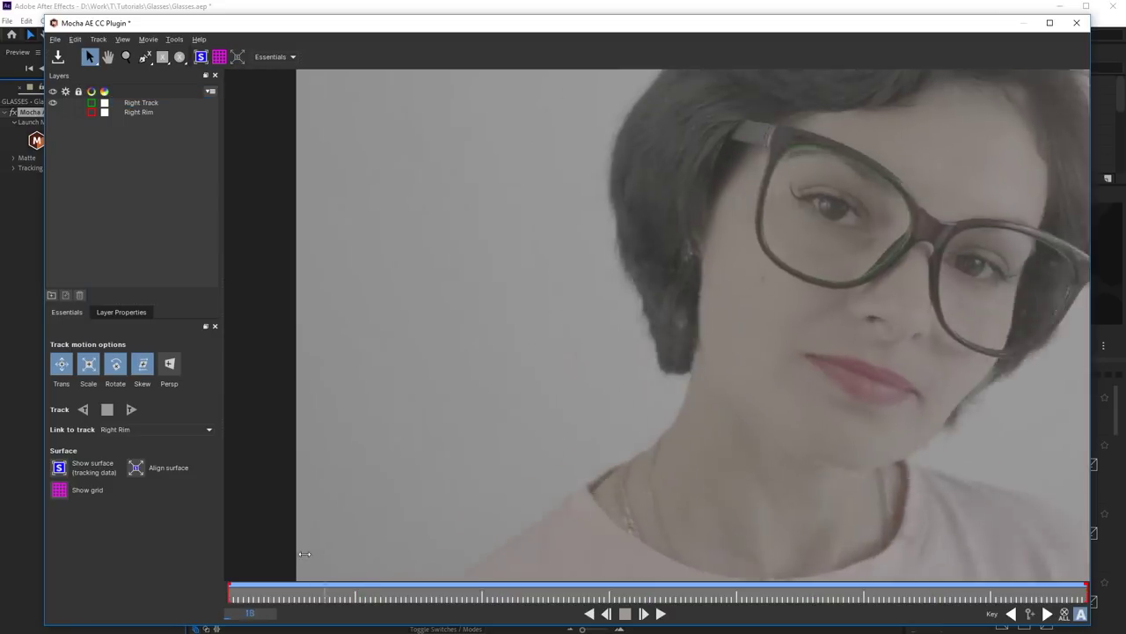
pyautogui.moveTo(304, 554); pyautogui.dragTo(755, 395)
# Zoom onto the second lens and start a new X-spline along its frame and lower rim.
pyautogui.press('z')
pyautogui.click(761, 322)
pyautogui.click(761, 321)
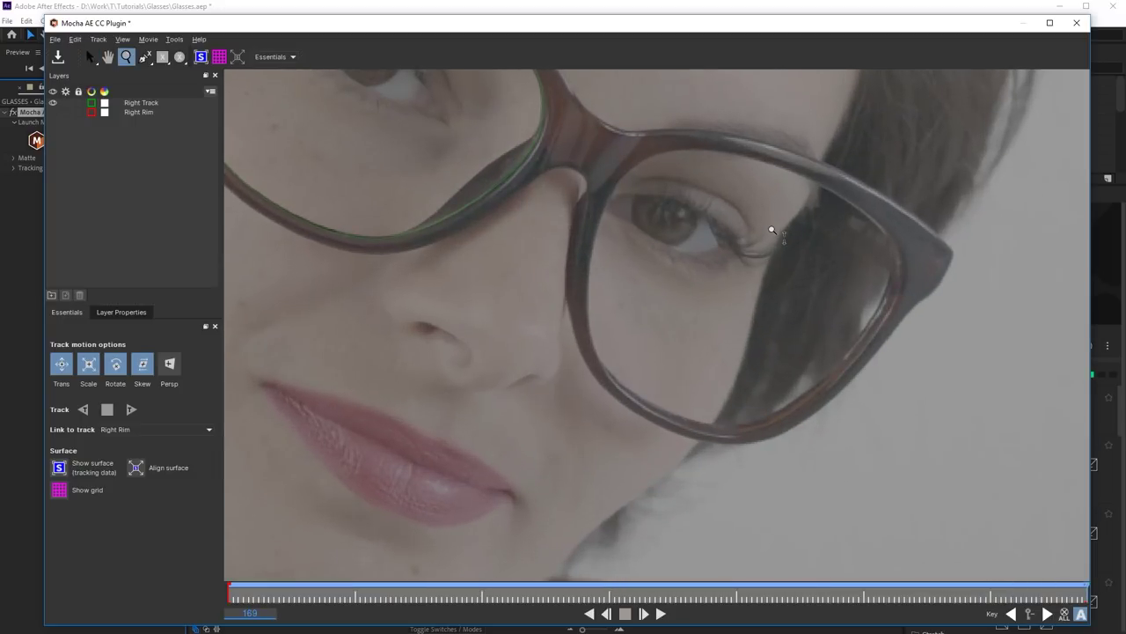
pyautogui.press('s')
pyautogui.click(145, 57)
pyautogui.click(573, 183)
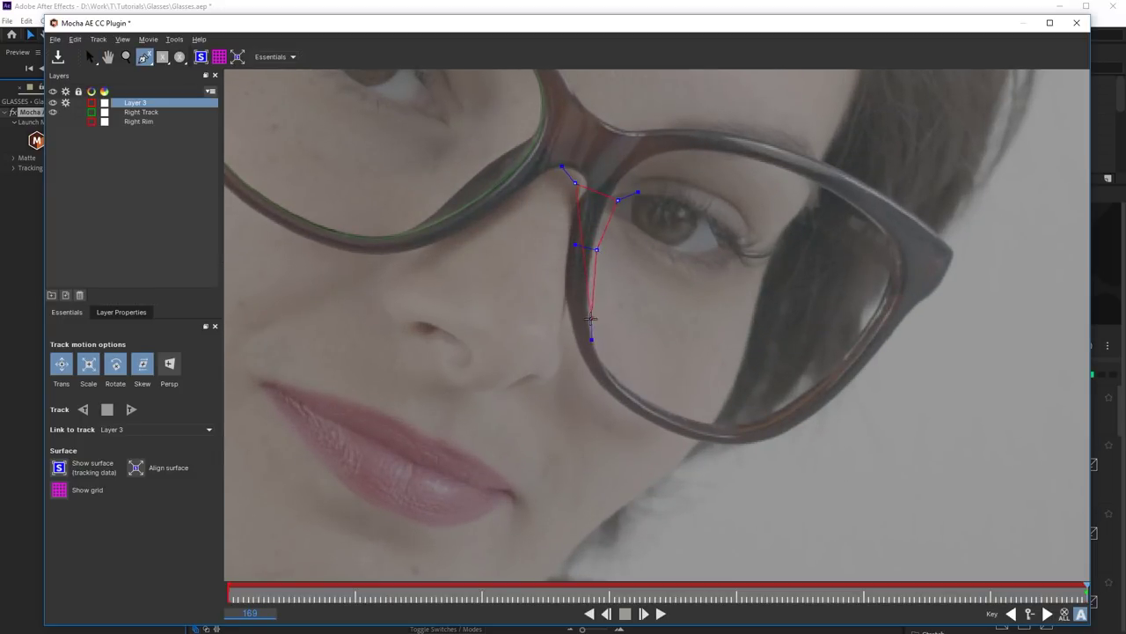
pyautogui.click(658, 403)
pyautogui.click(704, 424)
pyautogui.click(736, 431)
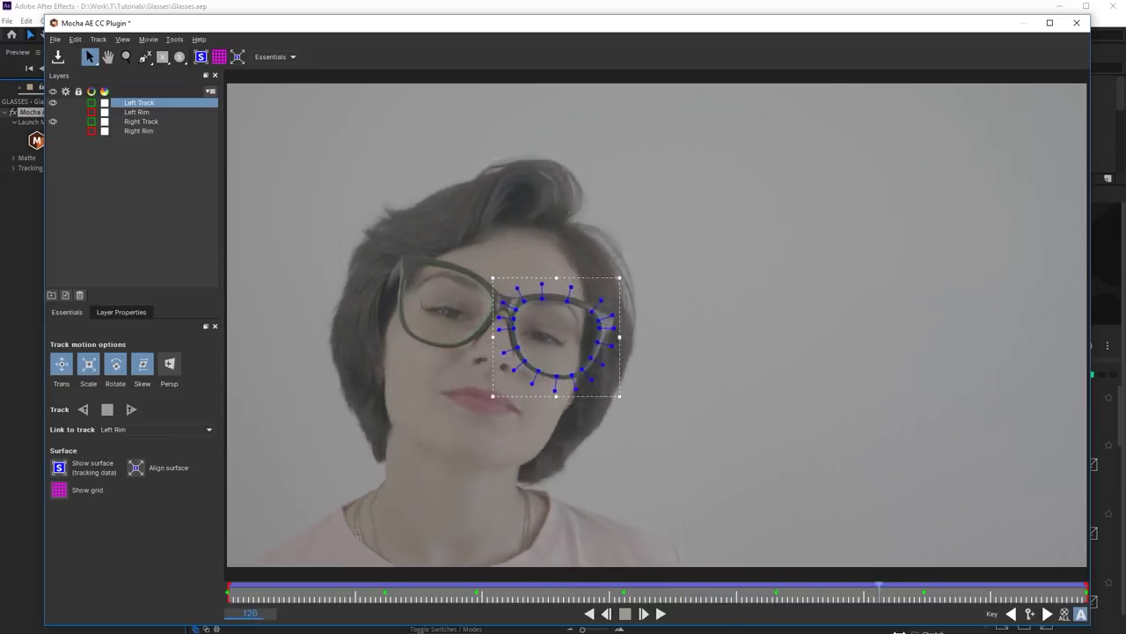
# Show the tracking surface and fit it over each lens for Left Track and Right Track, then close Mocha.
pyautogui.press('z')
pyautogui.moveTo(564, 428); pyautogui.dragTo(648, 368)
pyautogui.press('x')
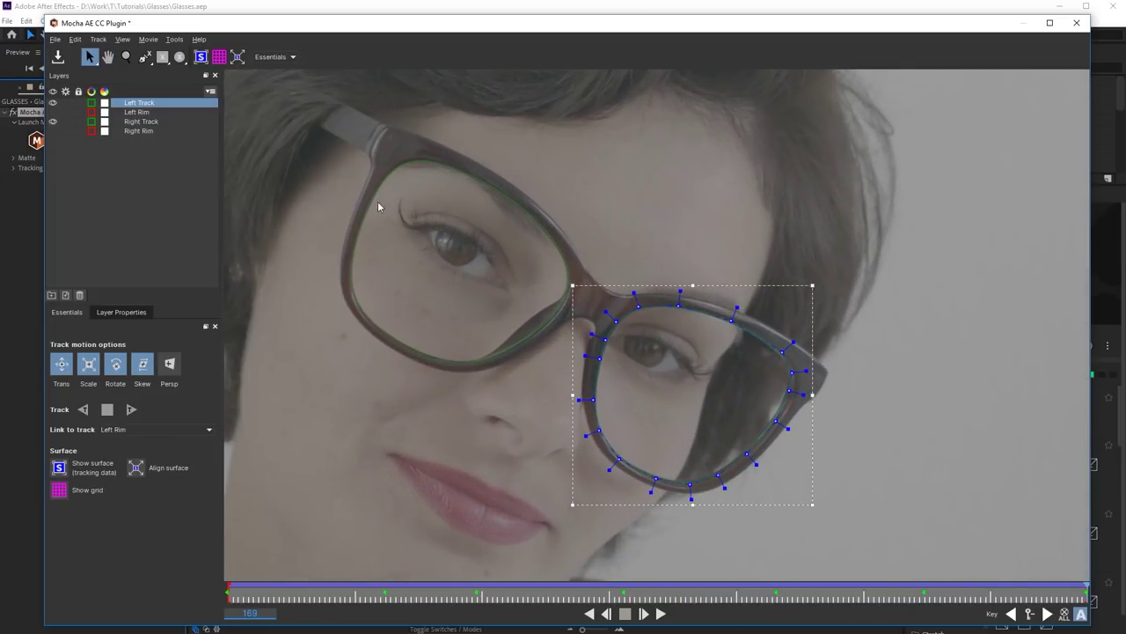
pyautogui.click(201, 56)
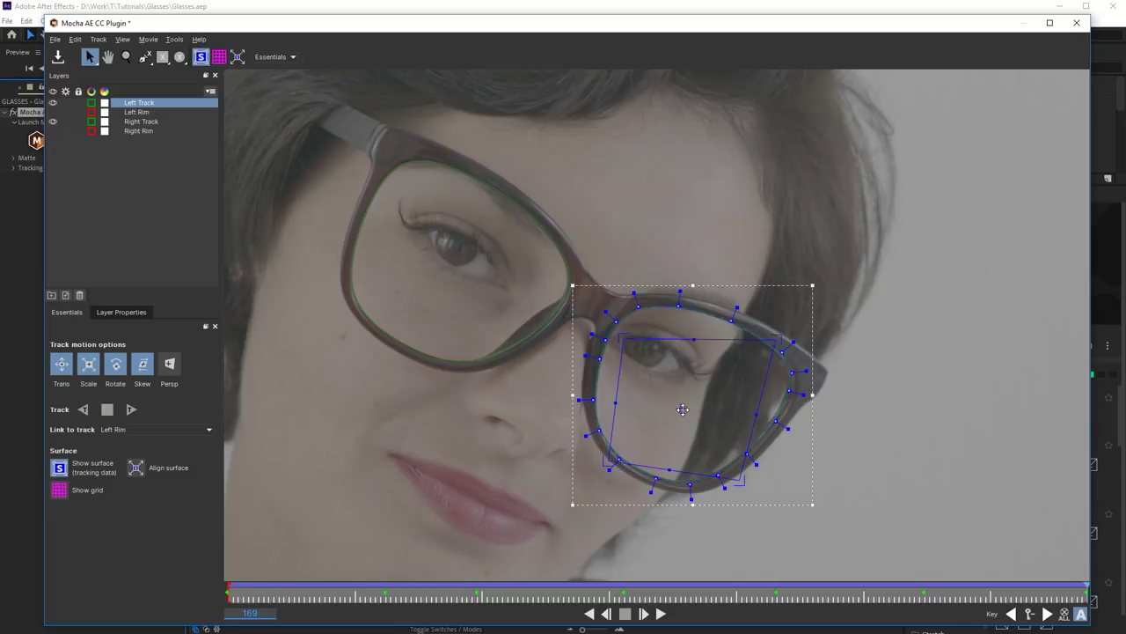
pyautogui.moveTo(683, 409); pyautogui.dragTo(683, 385)
pyautogui.click(509, 354)
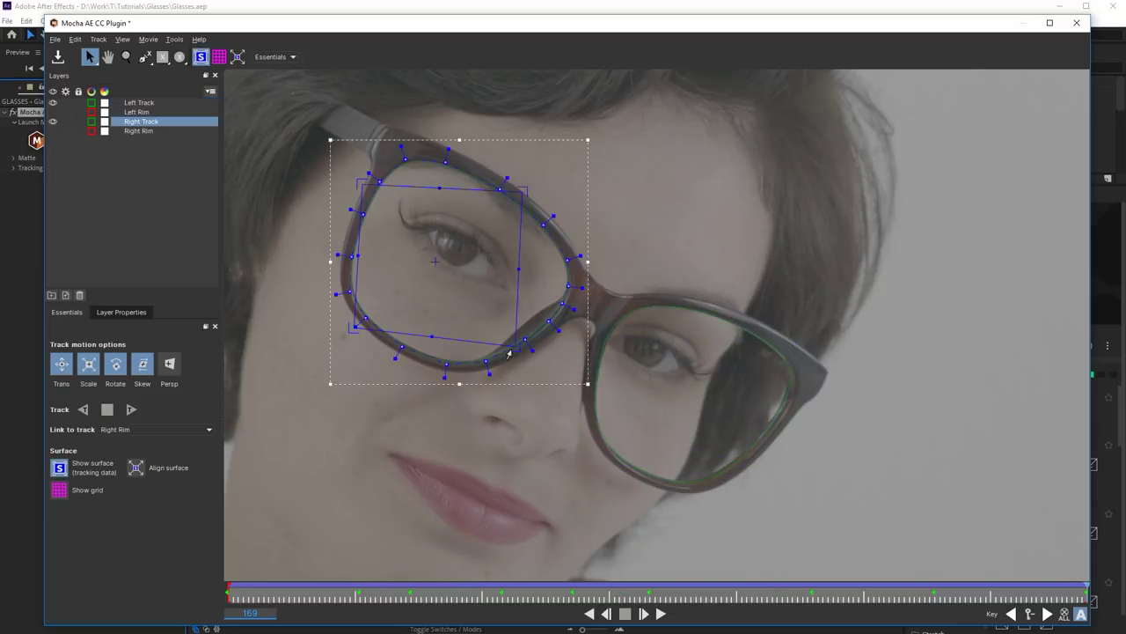
pyautogui.moveTo(443, 266); pyautogui.dragTo(466, 272)
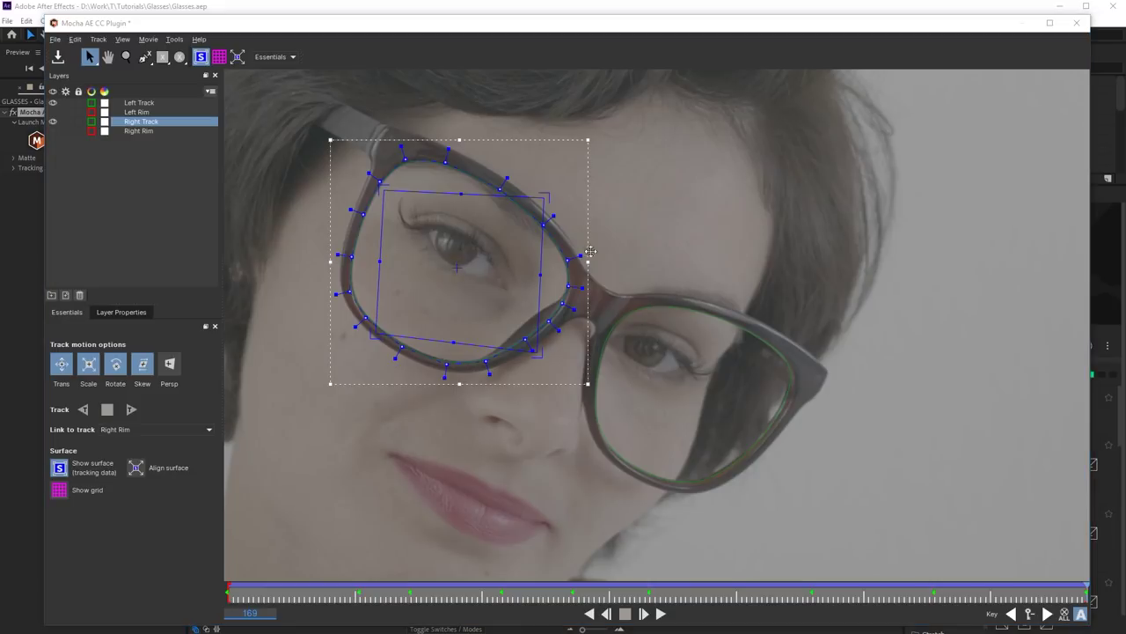
pyautogui.click(1075, 24)
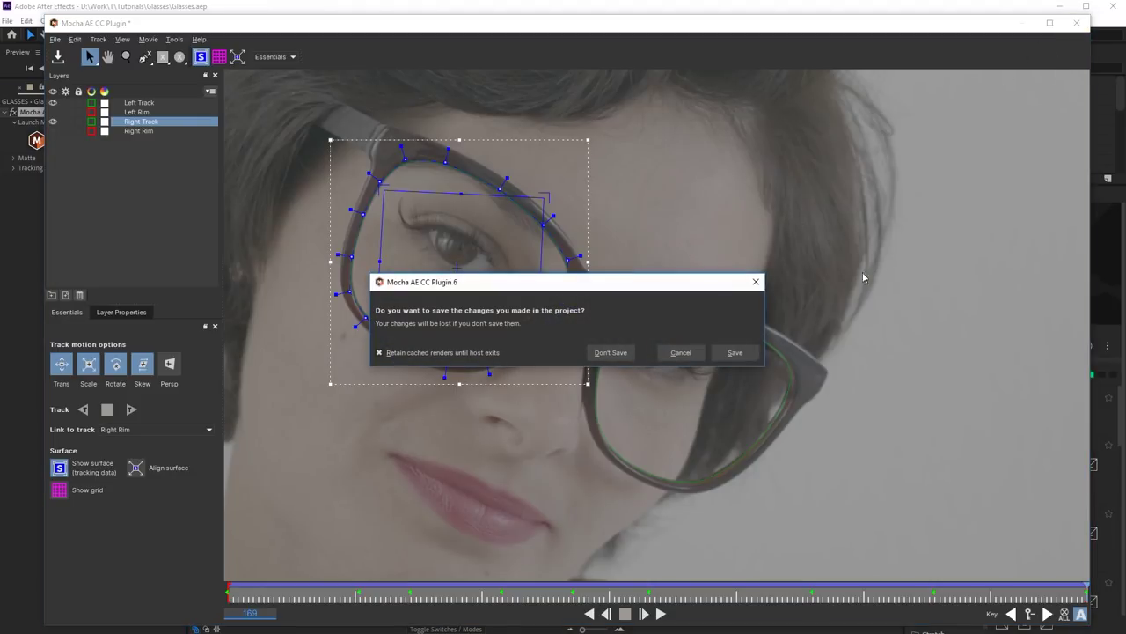
# Save the Mocha project and use Create AE Masks under Matte to generate the lens masks.
pyautogui.click(736, 353)
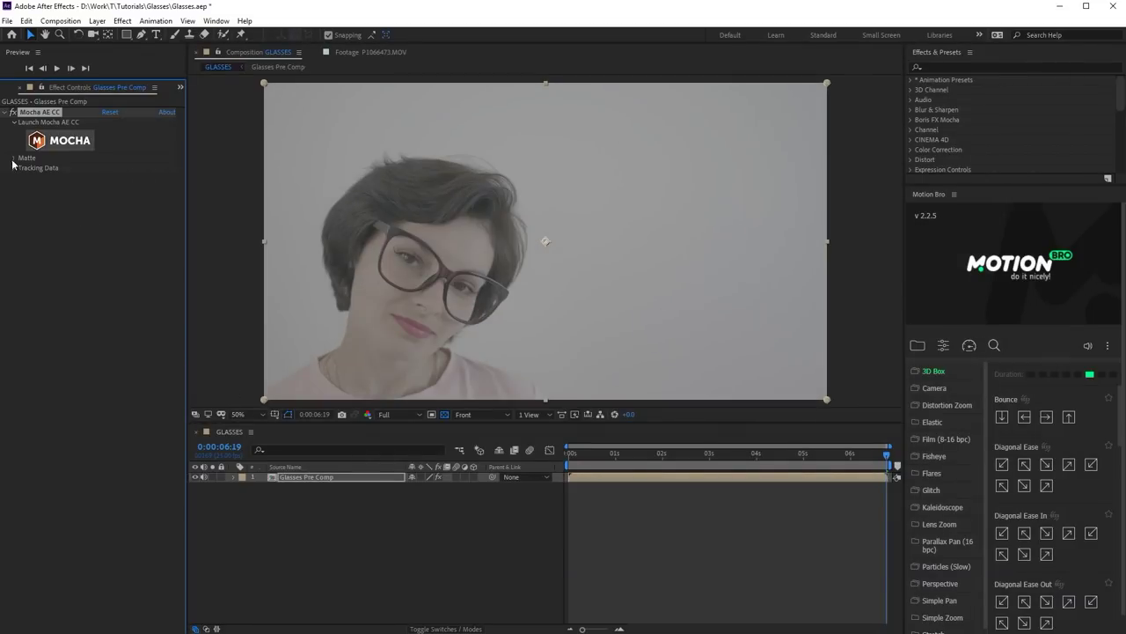
pyautogui.click(13, 159)
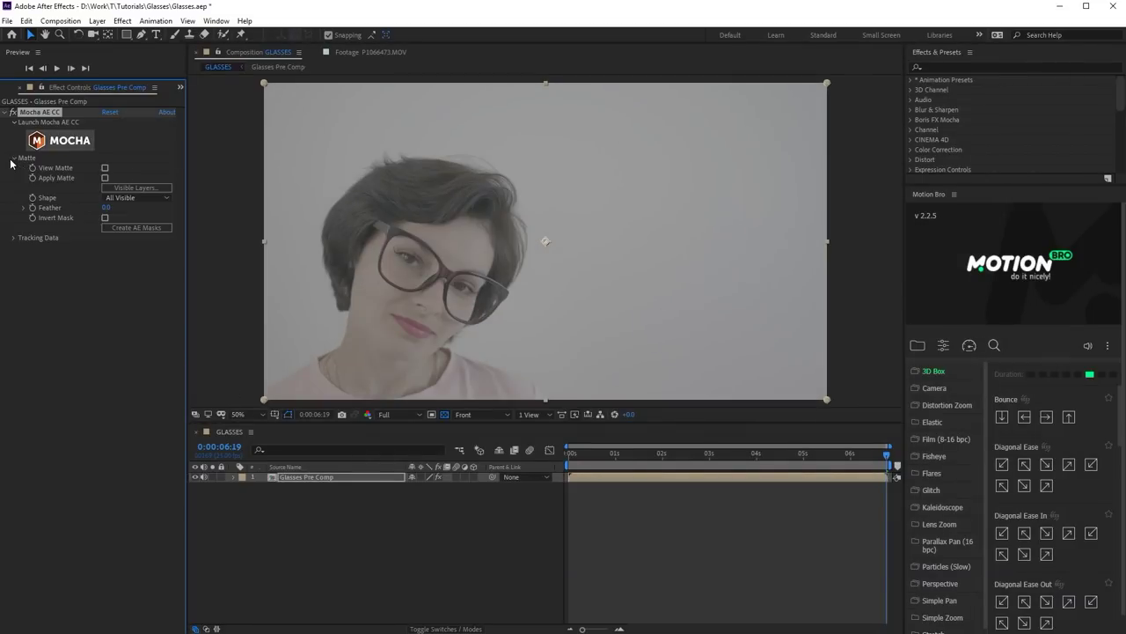
pyautogui.click(136, 228)
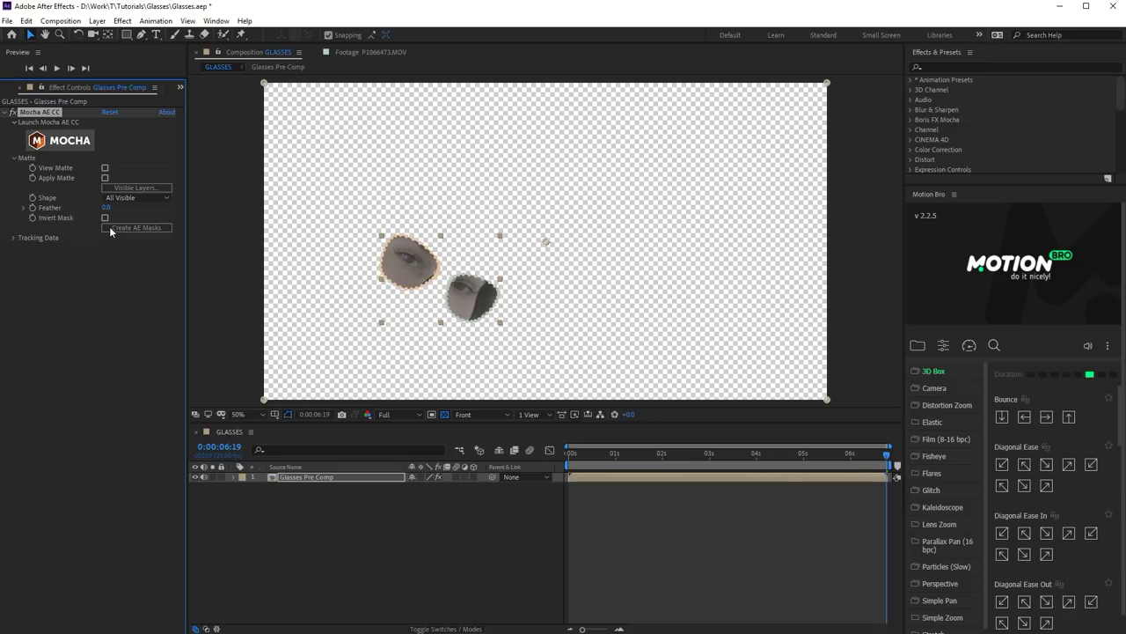
# Create a new black solid layer named 'Lens Mask'.
pyautogui.click(97, 20)
pyautogui.moveTo(110, 35)
pyautogui.click(299, 45)
pyautogui.write('Le')
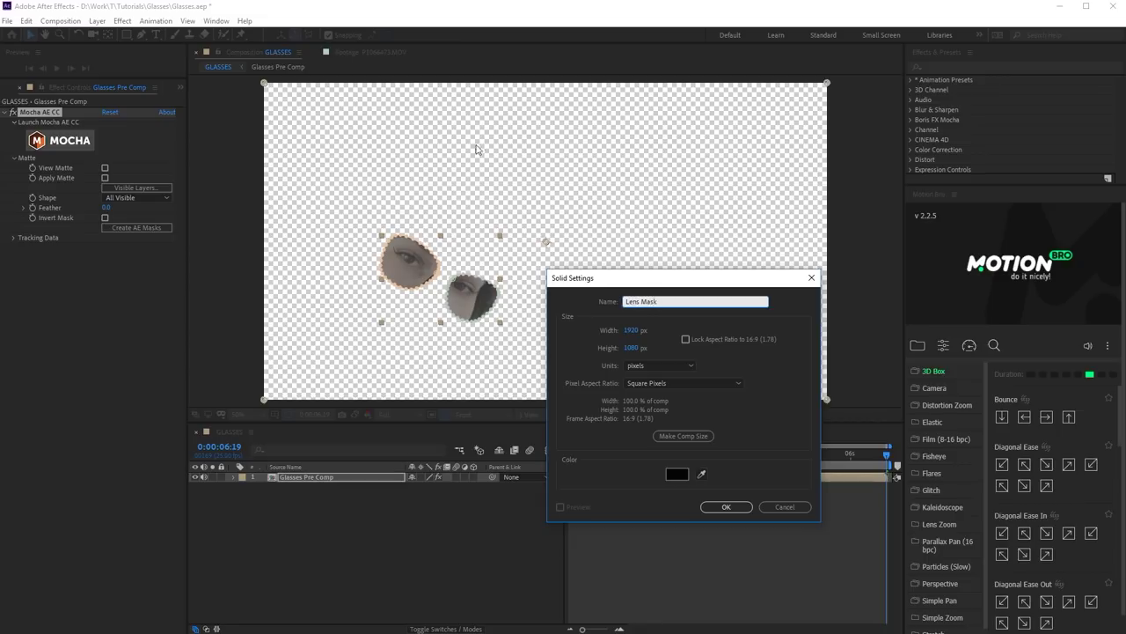
pyautogui.write('ns Mask')
pyautogui.click(739, 507)
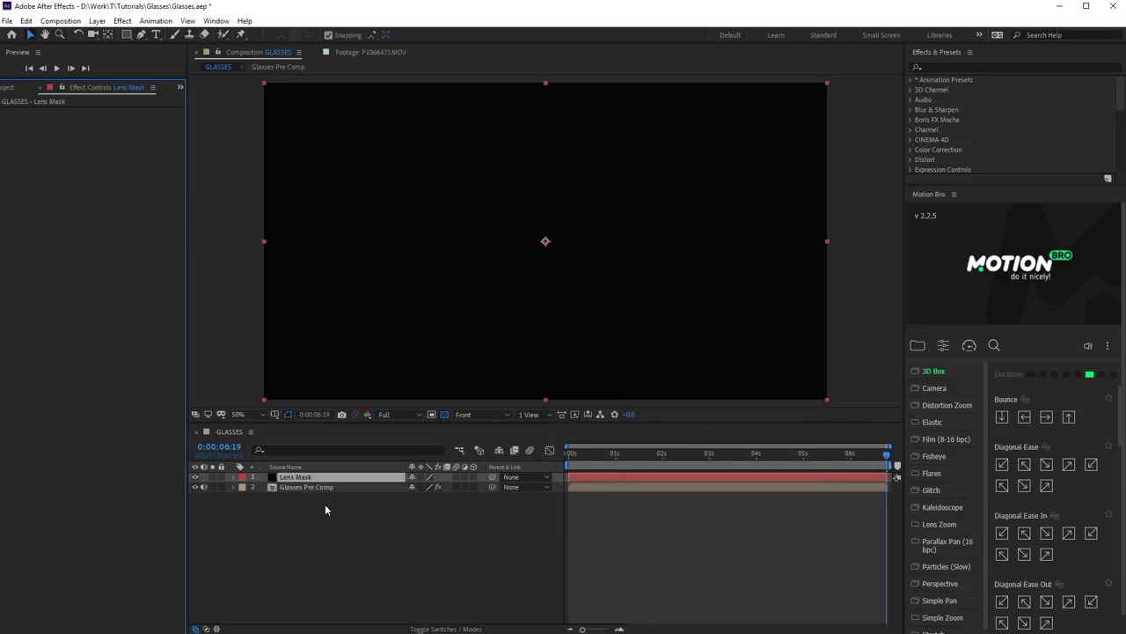
# Move the two lens masks from Glasses Pre Comp onto the Lens Mask layer.
pyautogui.click(280, 488)
pyautogui.click(232, 487)
pyautogui.click(244, 498)
pyautogui.click(261, 501)
pyautogui.hotkey('ctrl', 'c')
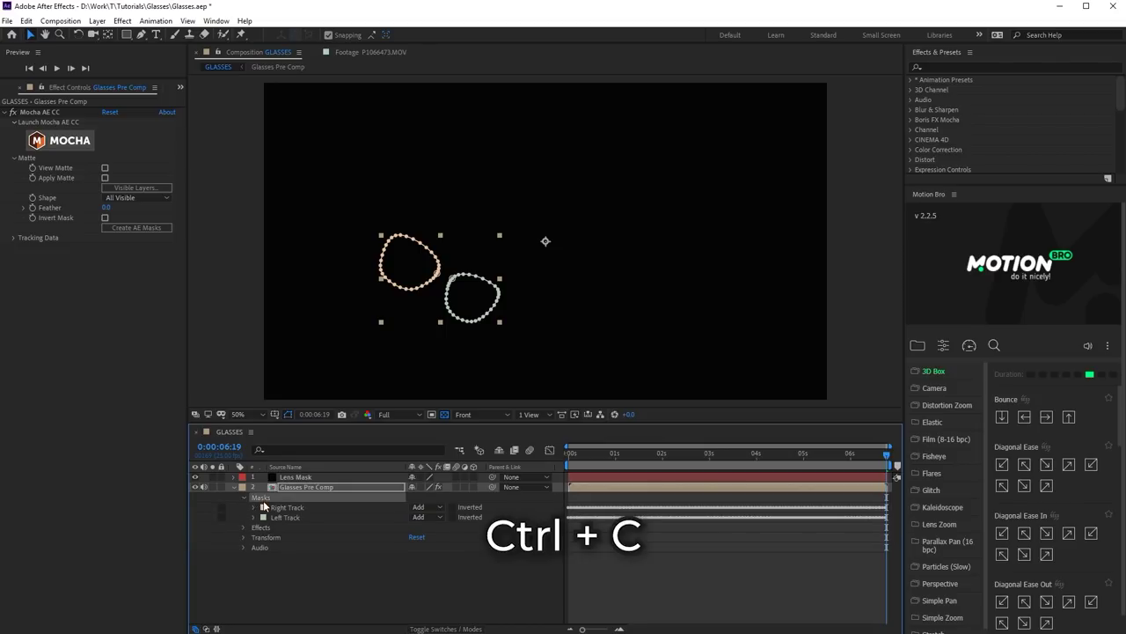
pyautogui.press('Delete')
pyautogui.click(296, 476)
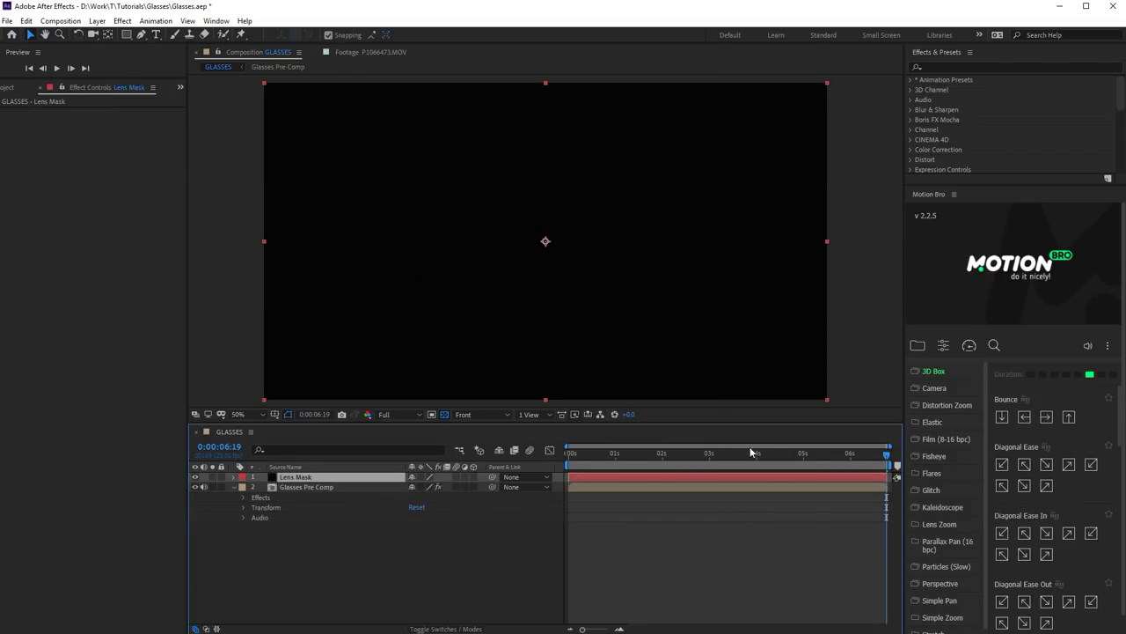
pyautogui.press('Home')
pyautogui.hotkey('ctrl', 'v')
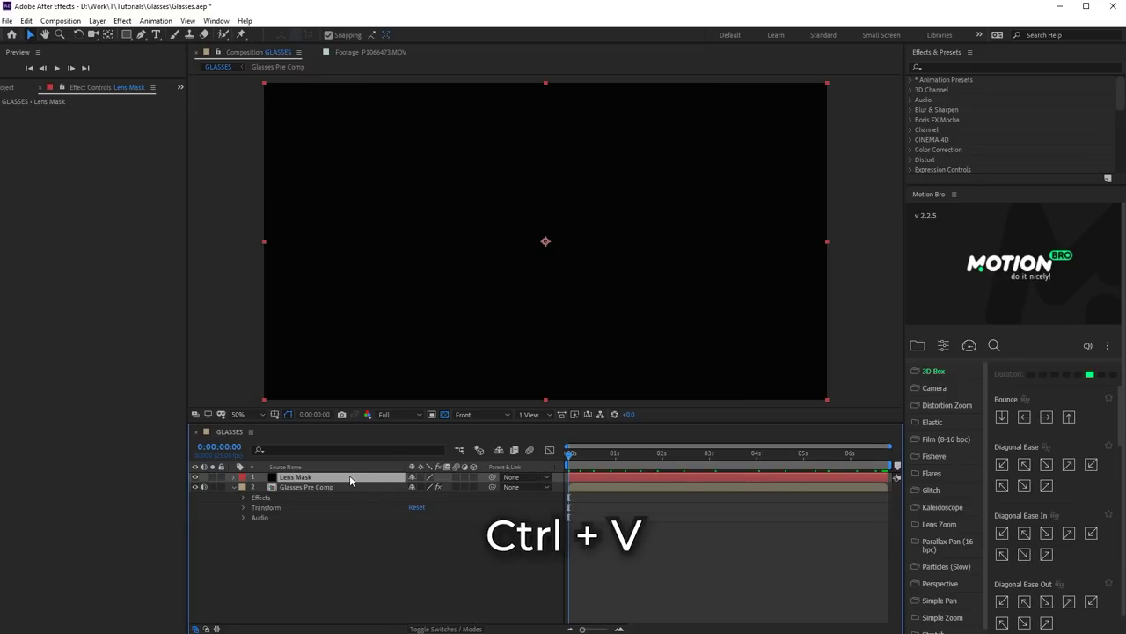
# Feather both the Right Track and Left Track masks by 3 pixels.
pyautogui.click(234, 477)
pyautogui.click(244, 487)
pyautogui.click(254, 497)
pyautogui.click(254, 546)
pyautogui.click(300, 517)
pyautogui.keyDown('ctrl'); pyautogui.click(301, 568); pyautogui.keyUp('ctrl')
pyautogui.scroll(6, 660, 251)
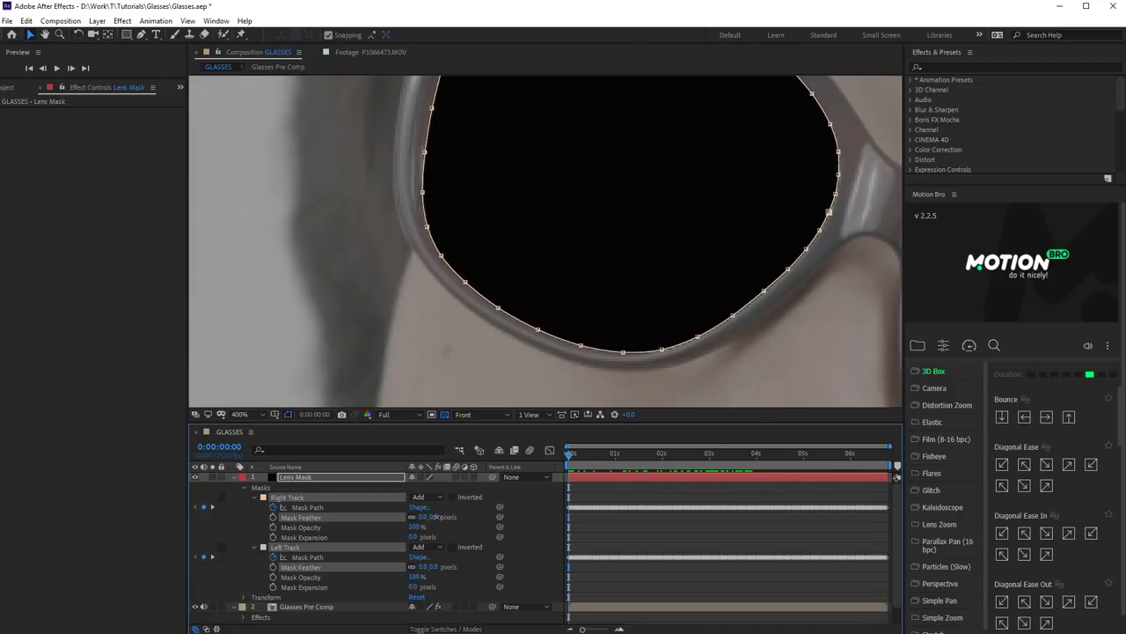
pyautogui.moveTo(439, 516); pyautogui.dragTo(448, 516)
# Add a null object named 'Right Track' and place it over the left-hand lens.
pyautogui.press('u')
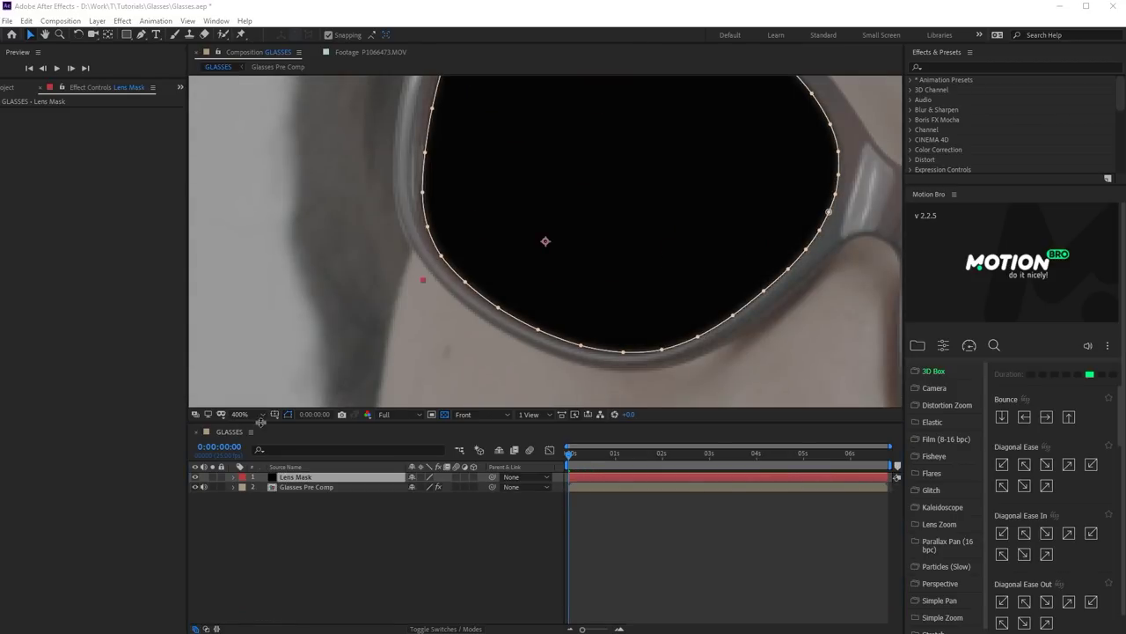
pyautogui.click(97, 21)
pyautogui.moveTo(110, 32)
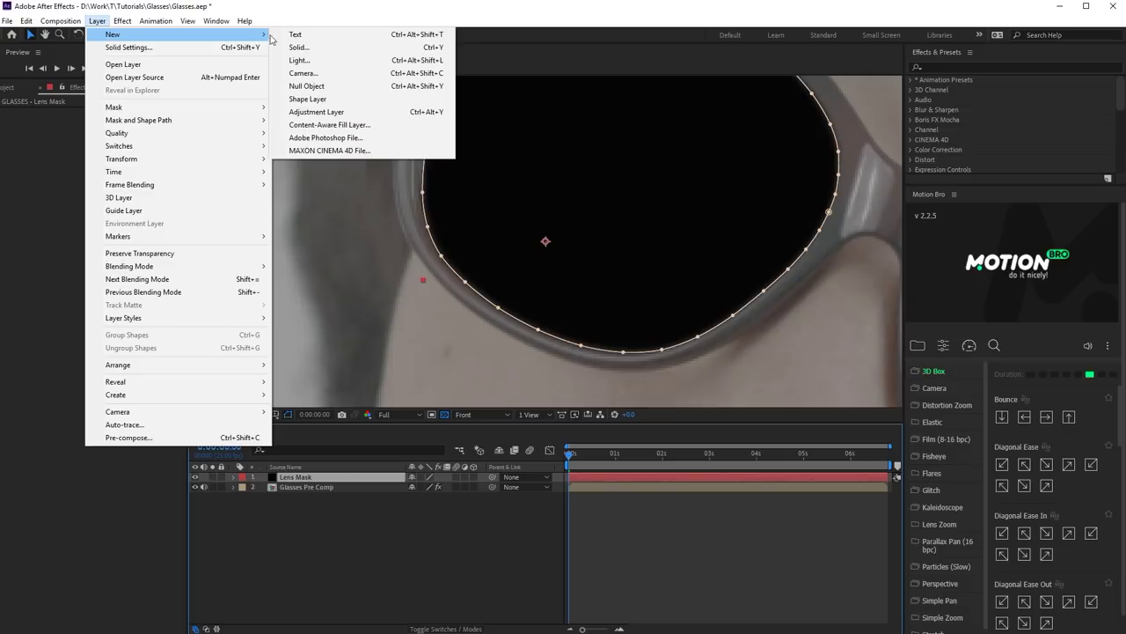
pyautogui.click(326, 82)
pyautogui.press('Return')
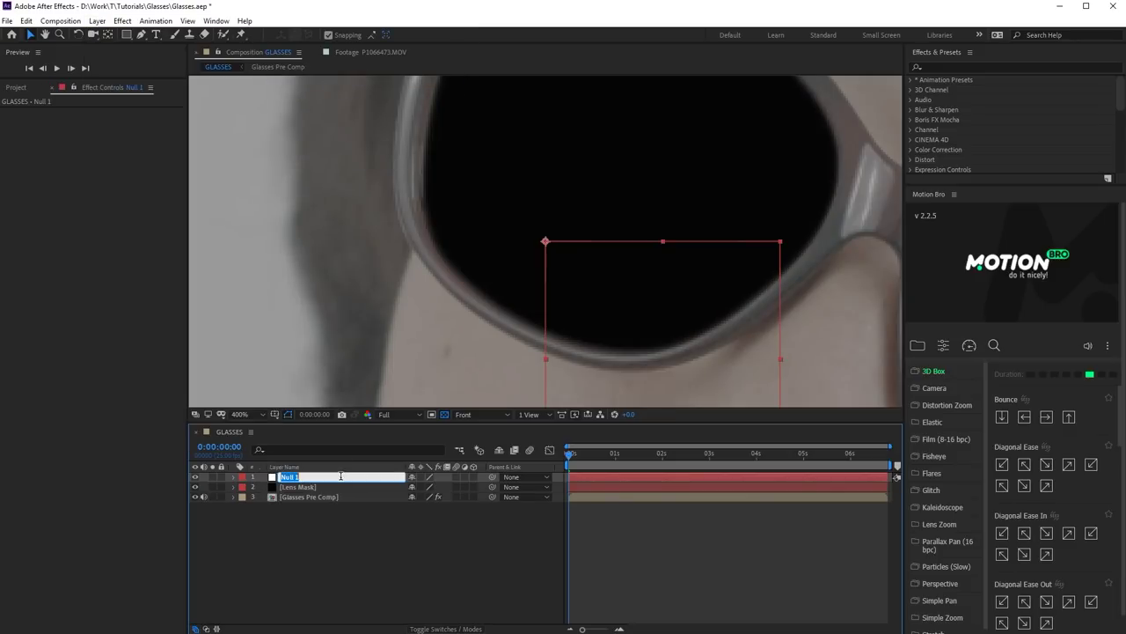
pyautogui.write('Right Track')
pyautogui.press('Return')
pyautogui.press(',')
pyautogui.moveTo(545, 305); pyautogui.dragTo(578, 261)
# Duplicate it as a 'Left Track' null and place it over the right-hand lens.
pyautogui.press(',')
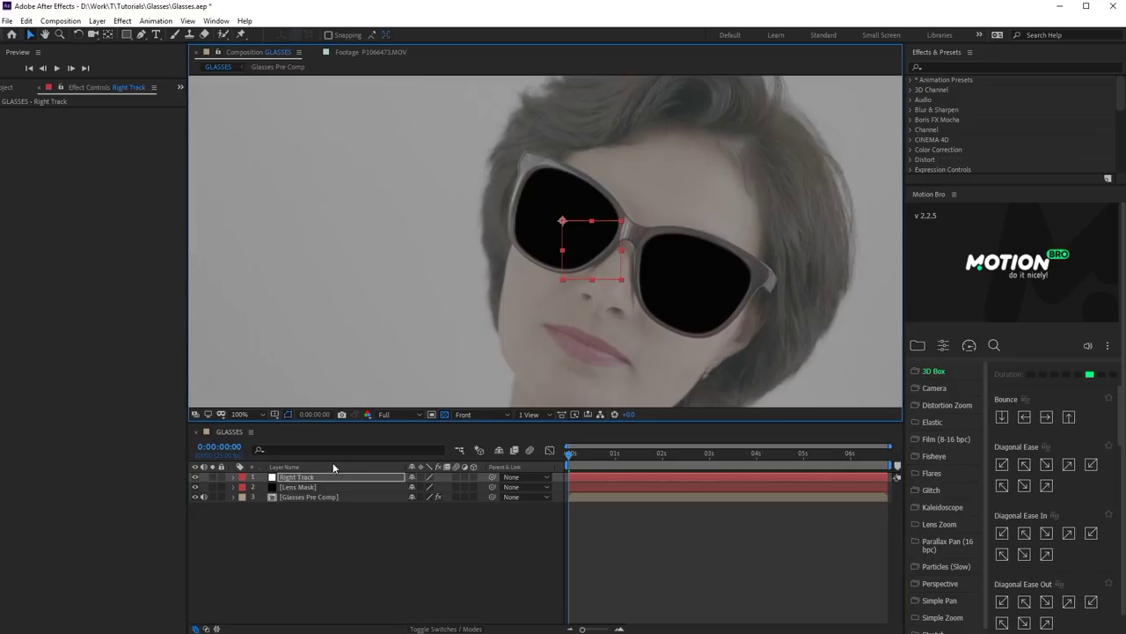
pyautogui.hotkey('ctrl', 'd')
pyautogui.press('Return')
pyautogui.write('Left Track')
pyautogui.press('Return')
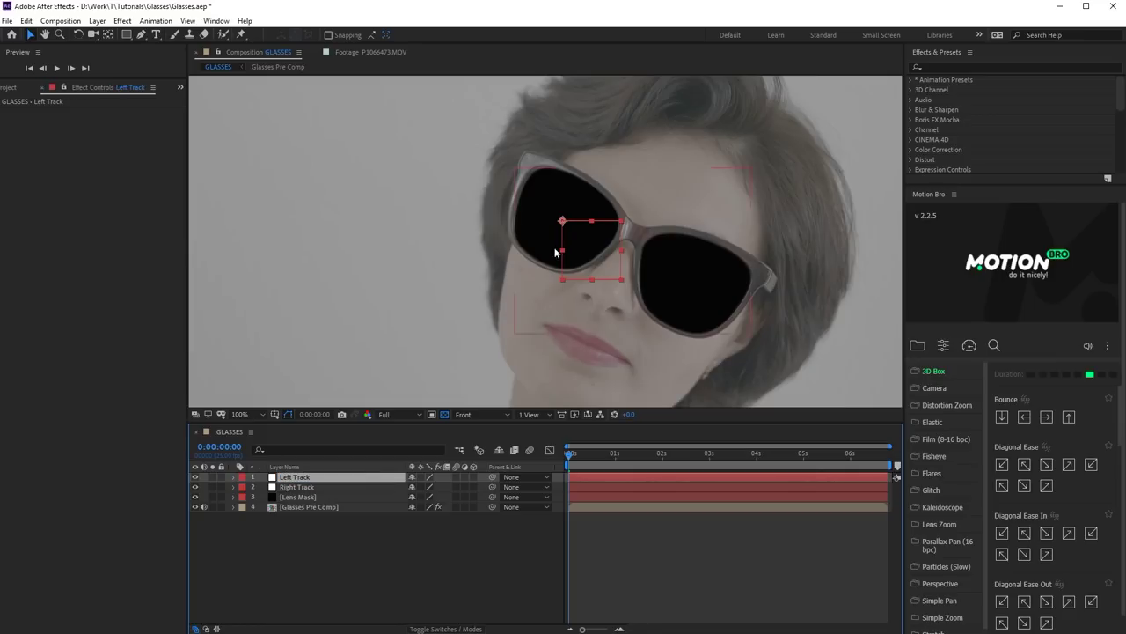
pyautogui.moveTo(574, 247); pyautogui.dragTo(701, 309)
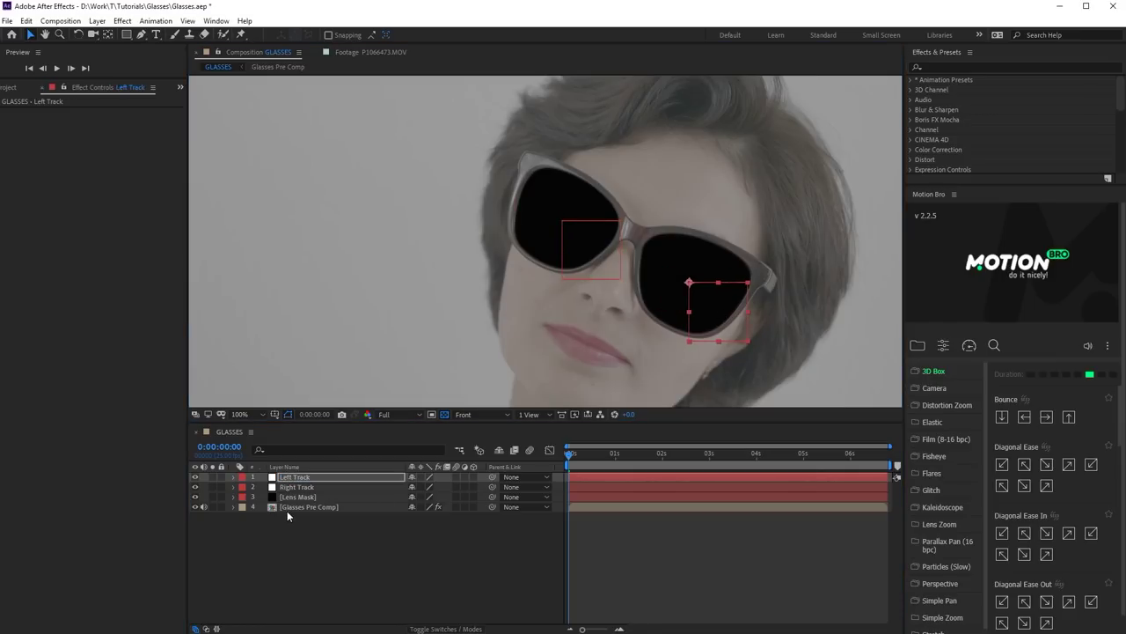
# Export the first lens's Mocha track as Transform data to the Right Track null and preview the motion.
pyautogui.click(287, 508)
pyautogui.click(14, 237)
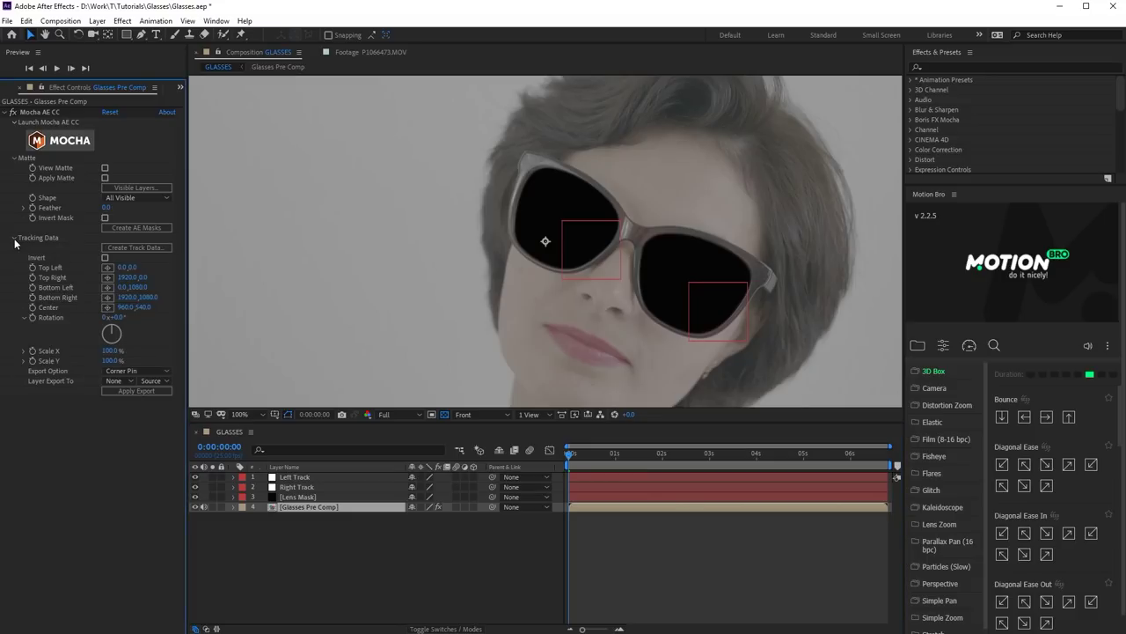
pyautogui.click(129, 250)
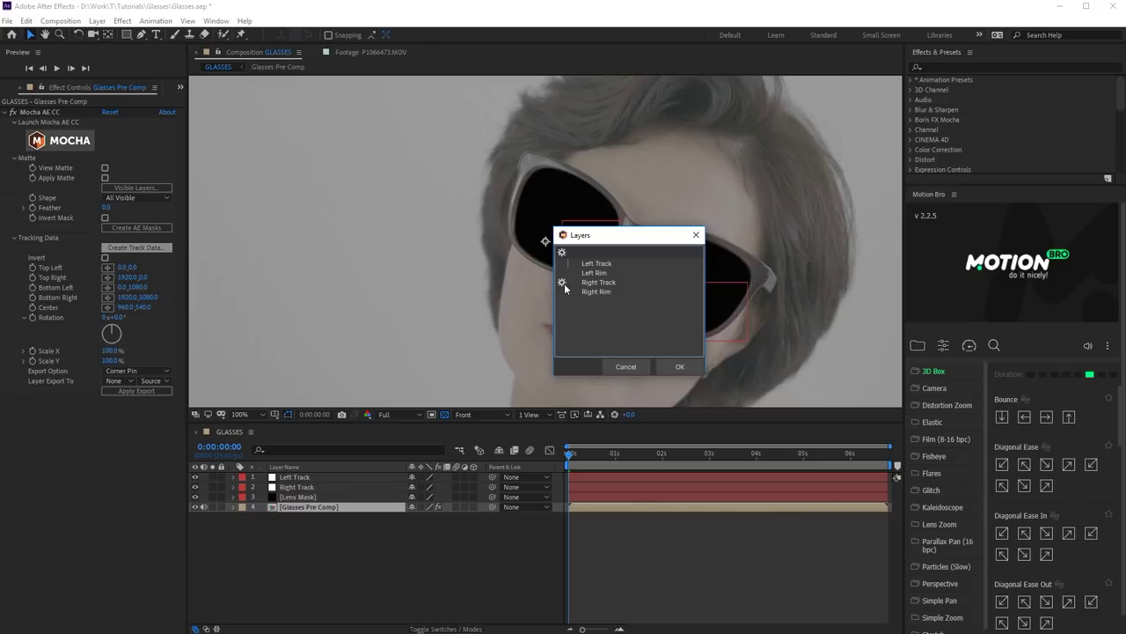
pyautogui.click(676, 367)
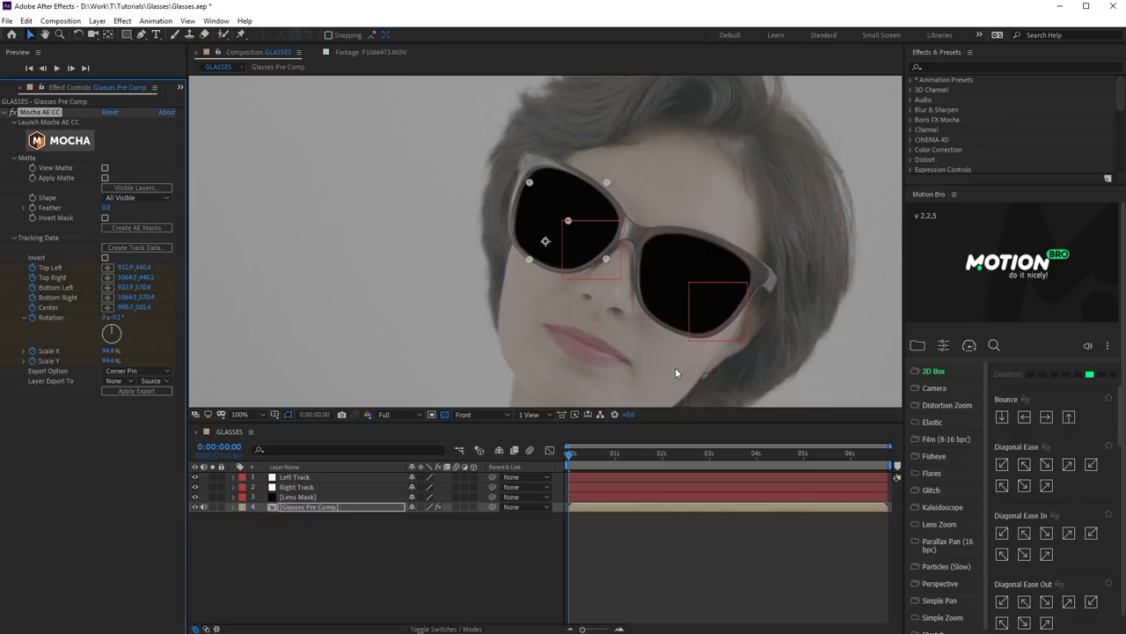
pyautogui.click(140, 371)
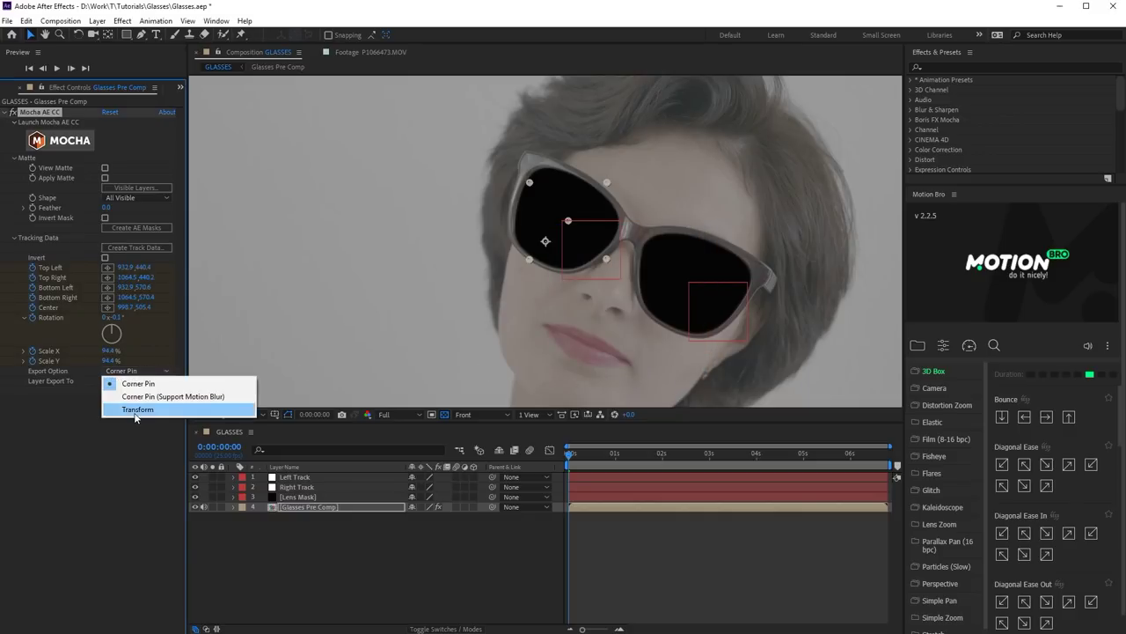
pyautogui.click(134, 414)
pyautogui.click(117, 380)
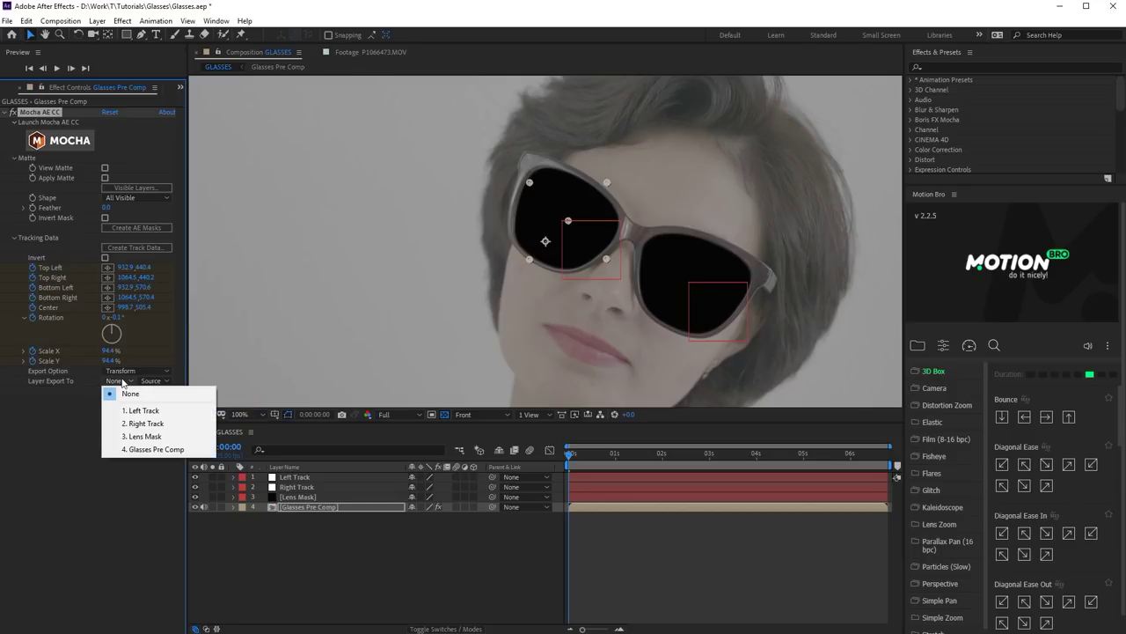
pyautogui.click(145, 424)
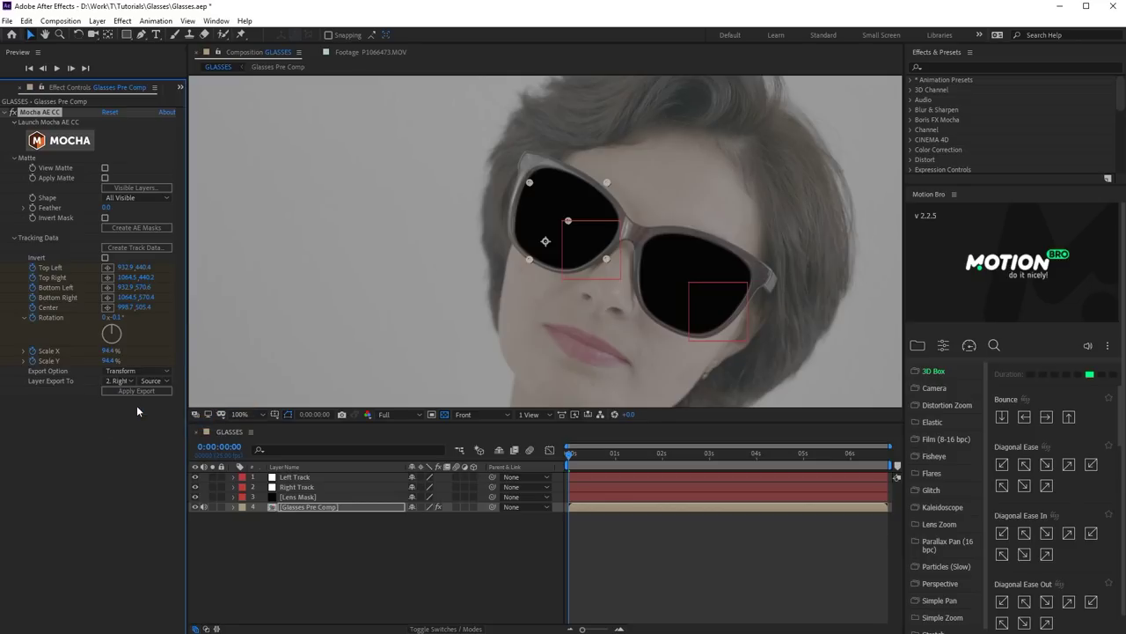
pyautogui.click(134, 390)
pyautogui.moveTo(582, 454); pyautogui.dragTo(550, 501)
# Export the other lens's Mocha track as Transform data to the Left Track null.
pyautogui.click(286, 504)
pyautogui.click(137, 249)
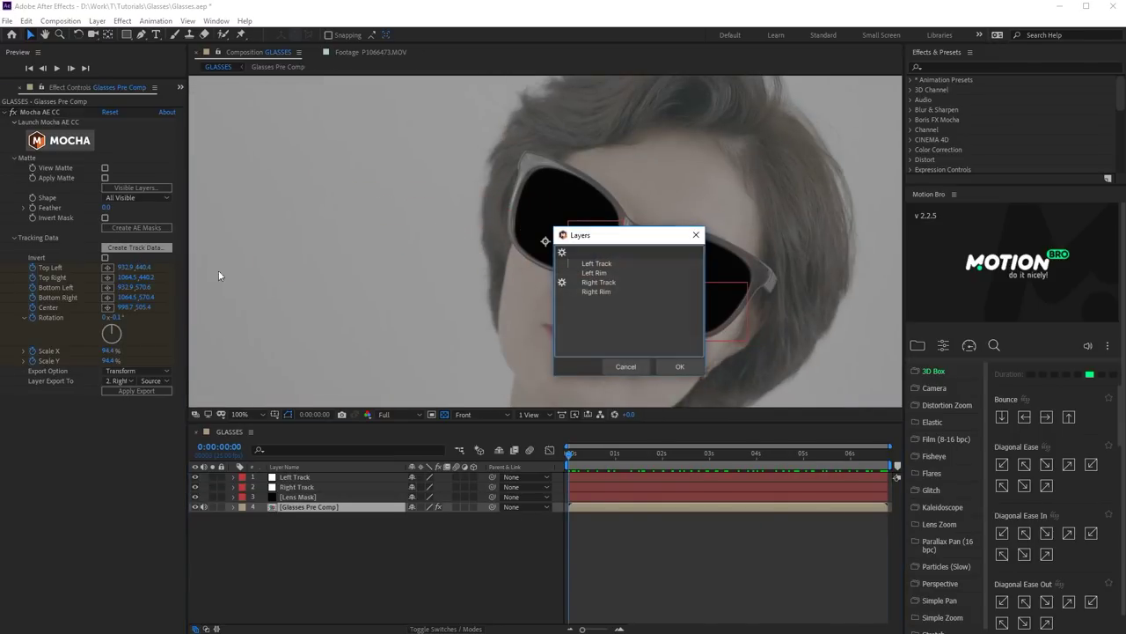
pyautogui.click(679, 367)
pyautogui.click(113, 380)
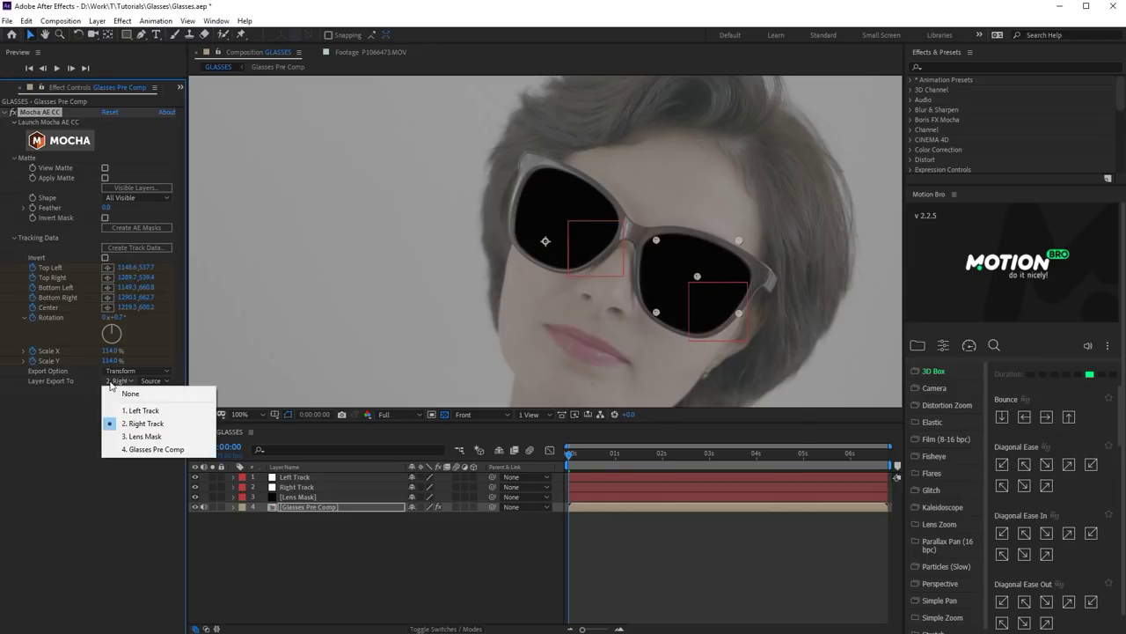
pyautogui.click(139, 408)
pyautogui.click(141, 393)
# Make a 'Reflection Map' comp containing Party.mp4 and place it at the top of GLASSES.
pyautogui.click(287, 478)
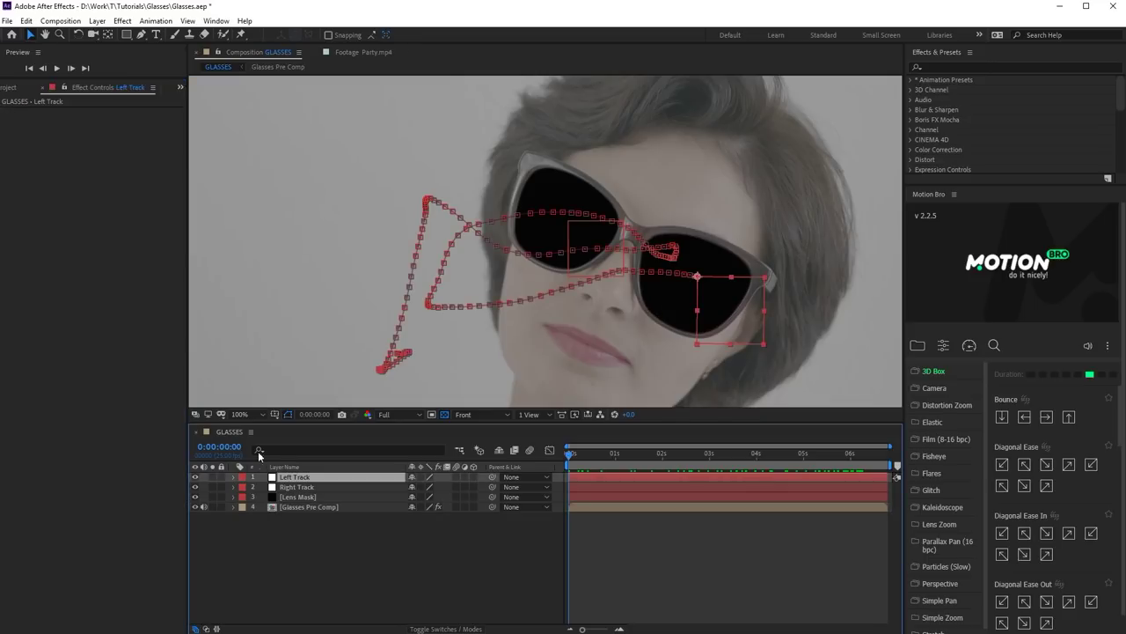
pyautogui.click(11, 88)
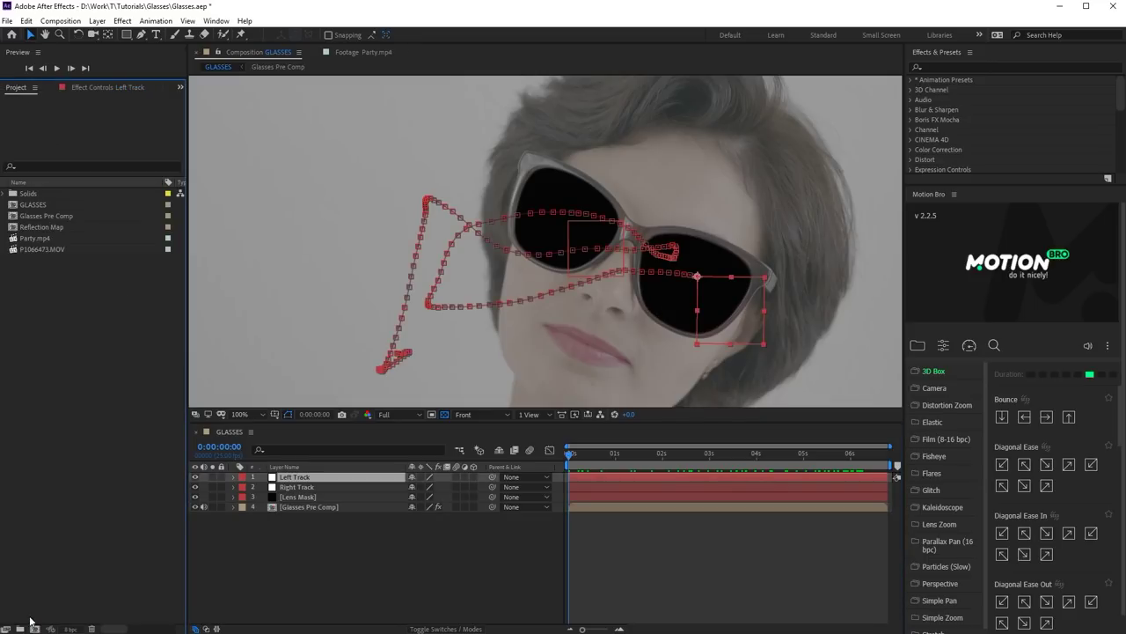
pyautogui.click(33, 627)
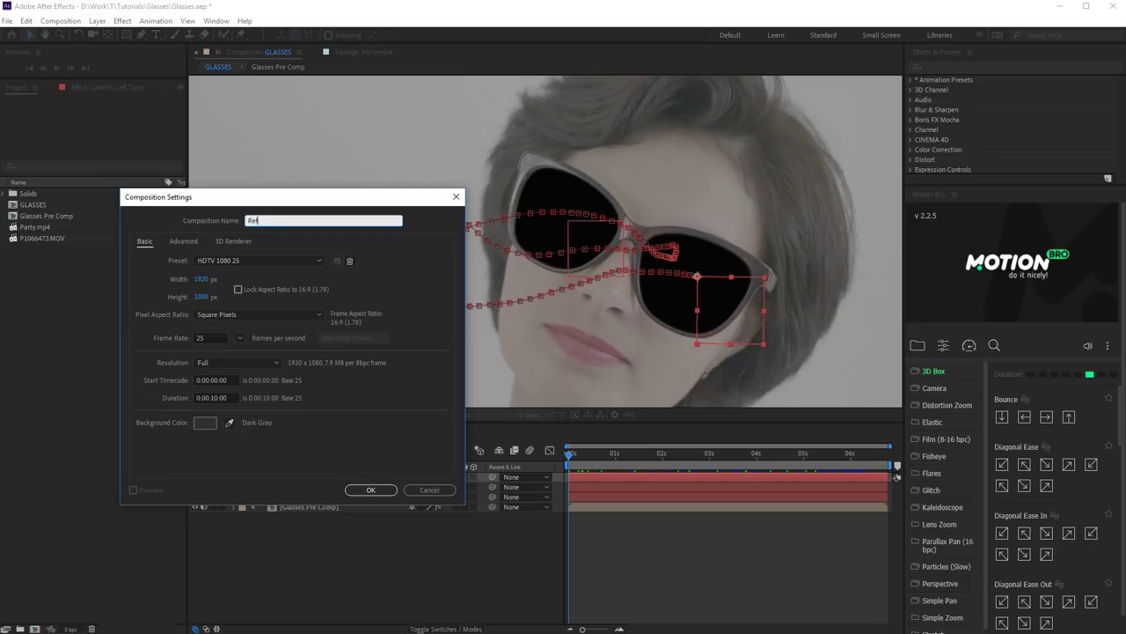
pyautogui.click(370, 489)
pyautogui.click(50, 239)
pyautogui.moveTo(50, 239); pyautogui.dragTo(339, 494)
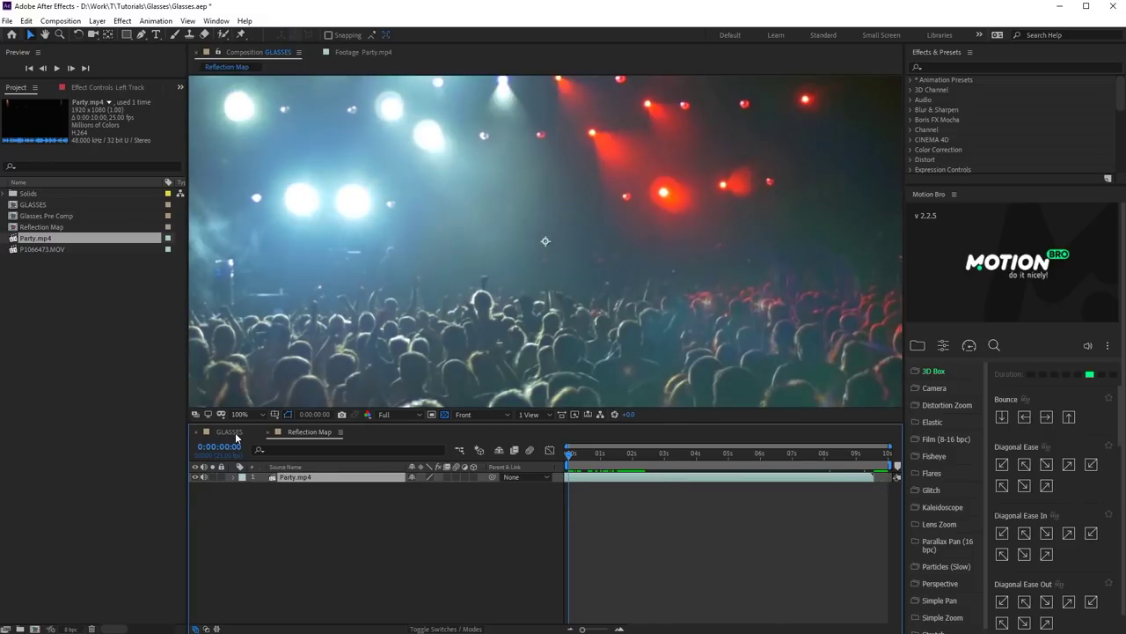
pyautogui.click(235, 433)
pyautogui.moveTo(43, 229); pyautogui.dragTo(297, 478)
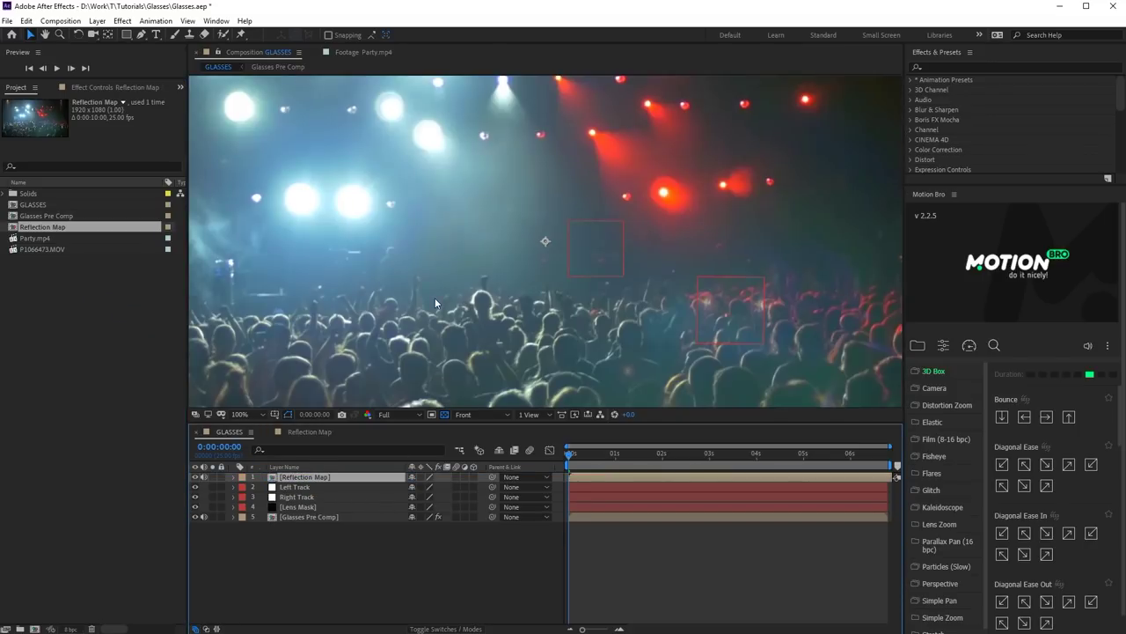
# Apply CC Lens to Reflection Map with Convergence -200 and move the sphere over the glasses.
pyautogui.press(',')
pyautogui.click(989, 69)
pyautogui.write('len')
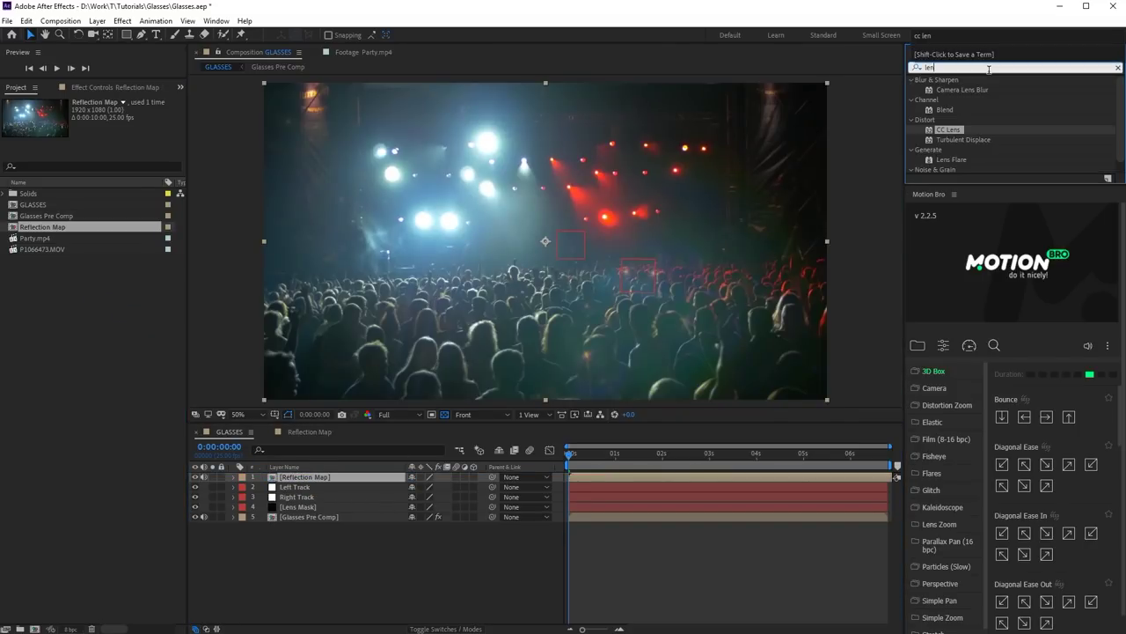
pyautogui.moveTo(951, 137); pyautogui.dragTo(336, 478)
pyautogui.moveTo(109, 147); pyautogui.dragTo(125, 131)
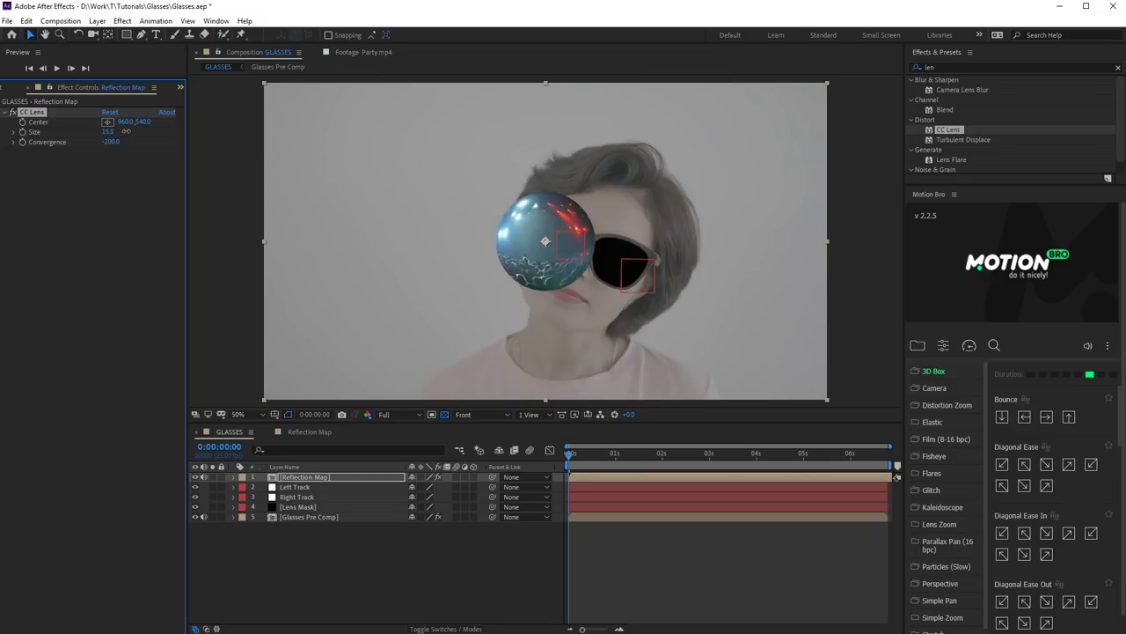
pyautogui.moveTo(507, 235); pyautogui.dragTo(545, 242)
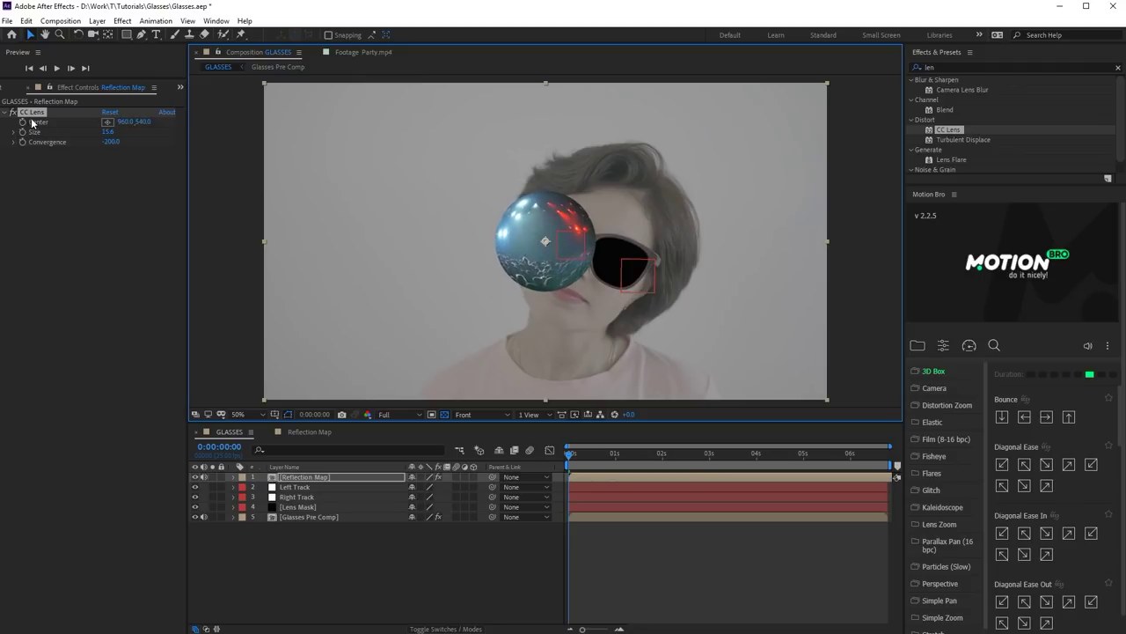
# Link the CC Lens Center to Right Track's Position with an expression, then preview.
pyautogui.click(35, 129)
pyautogui.press('s')
pyautogui.press('s')
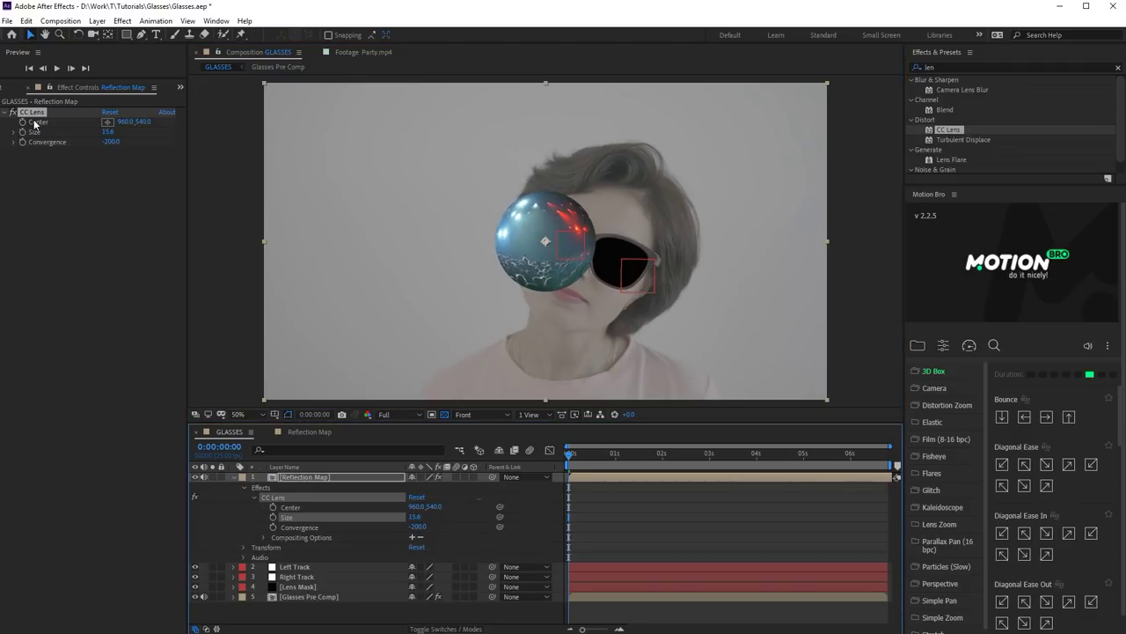
pyautogui.click(296, 577)
pyautogui.press('p')
pyautogui.click(278, 507)
pyautogui.keyDown('alt'); pyautogui.click(274, 506); pyautogui.keyUp('alt')
pyautogui.moveTo(432, 516); pyautogui.dragTo(350, 608)
pyautogui.click(542, 544)
pyautogui.press('space')
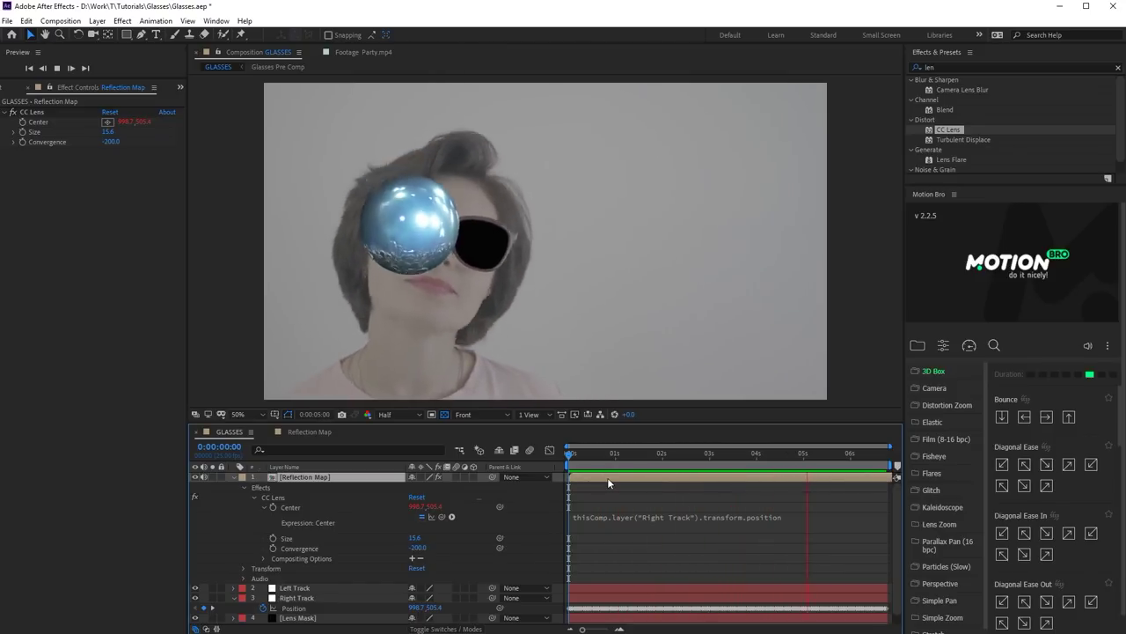
# Duplicate Lens Mask to the top and delete the Left Track mask from the copy.
pyautogui.press('space')
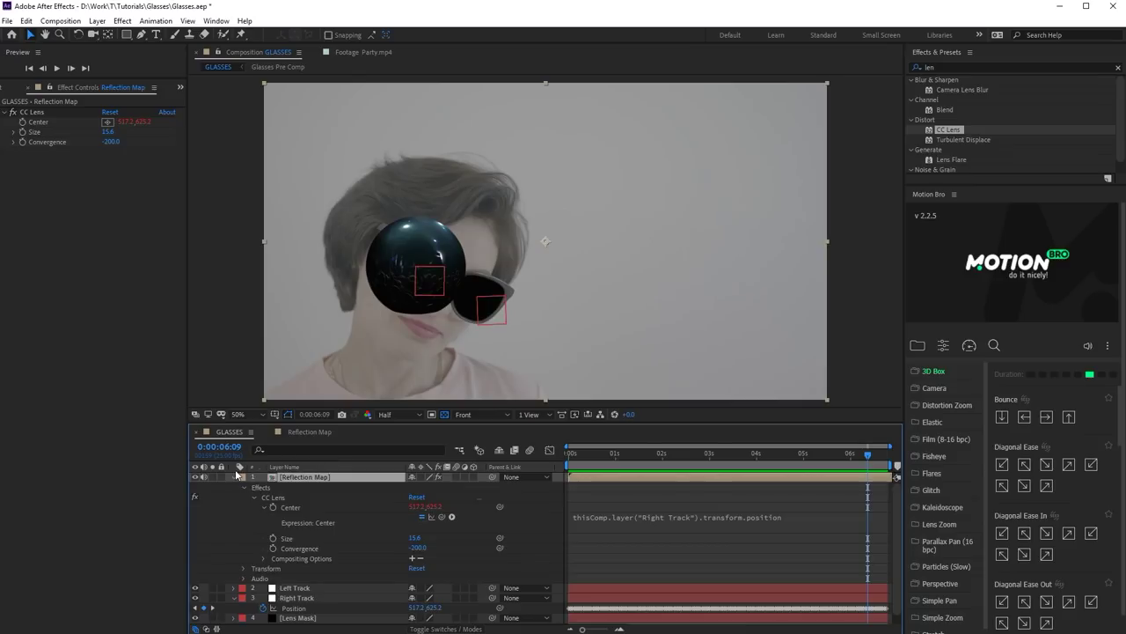
pyautogui.click(234, 476)
pyautogui.click(291, 519)
pyautogui.hotkey('ctrl', 'd')
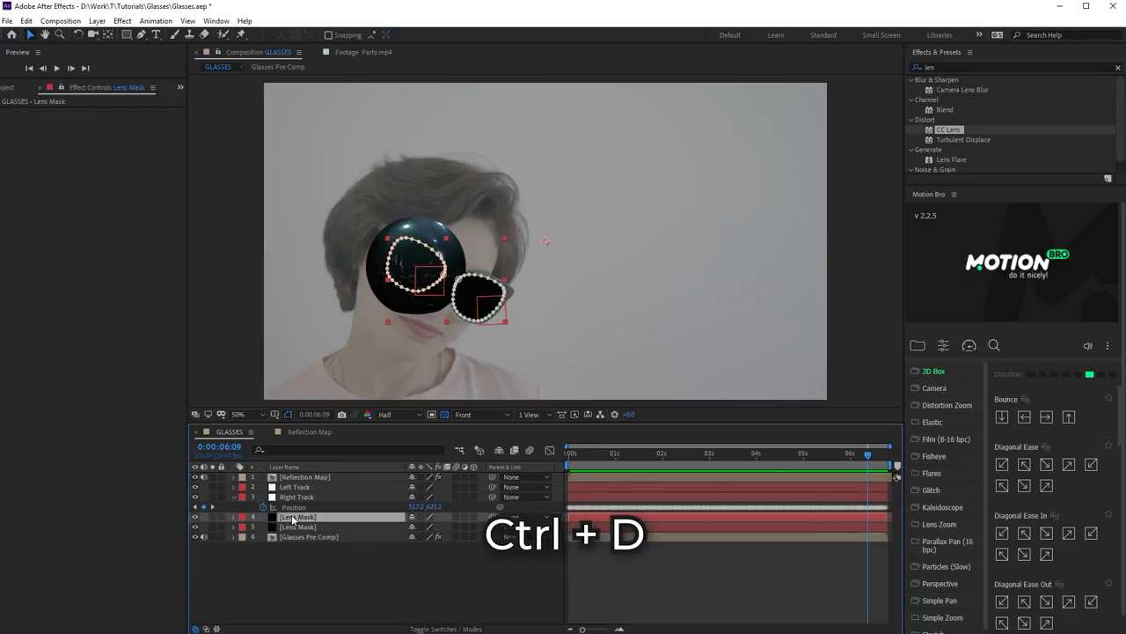
pyautogui.moveTo(306, 469); pyautogui.dragTo(308, 476)
pyautogui.click(235, 477)
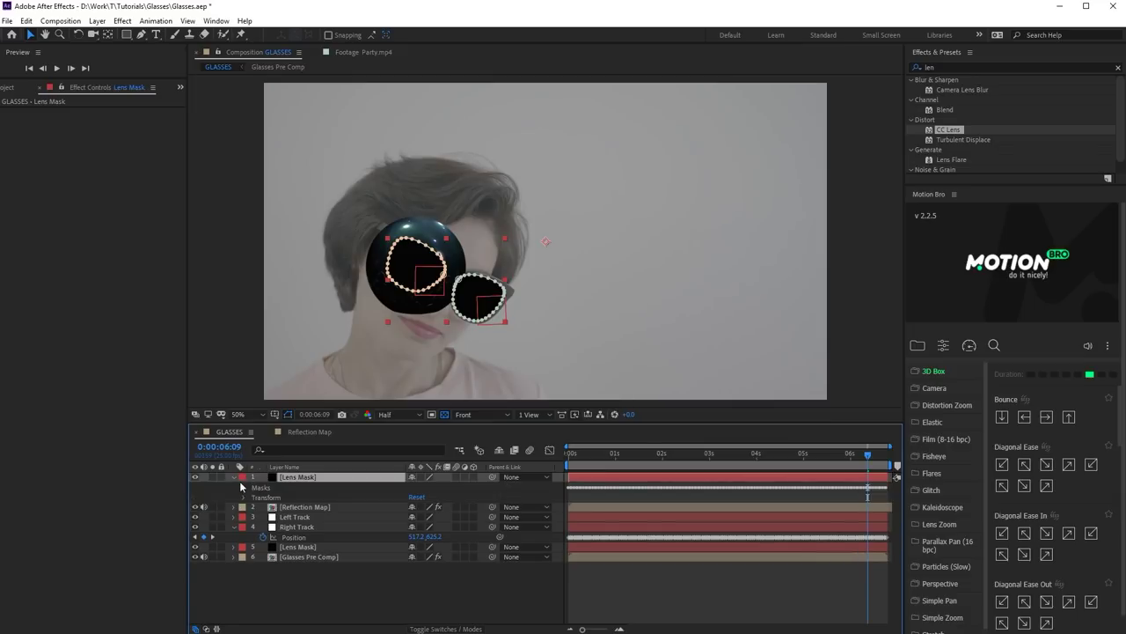
pyautogui.click(244, 487)
pyautogui.click(284, 507)
pyautogui.press('Delete')
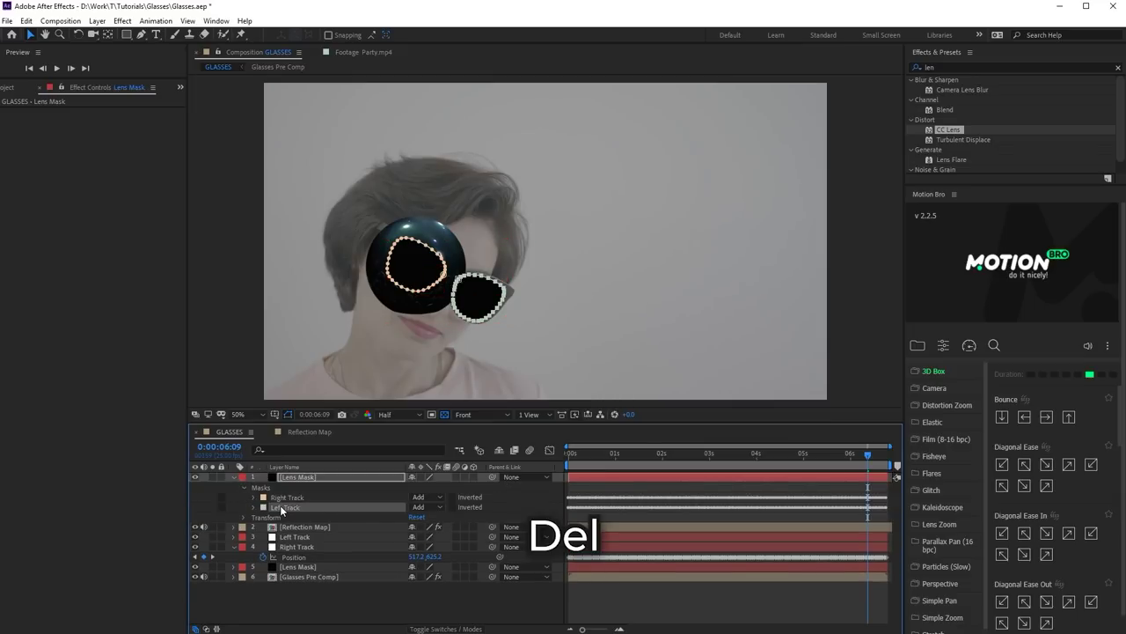
pyautogui.click(235, 477)
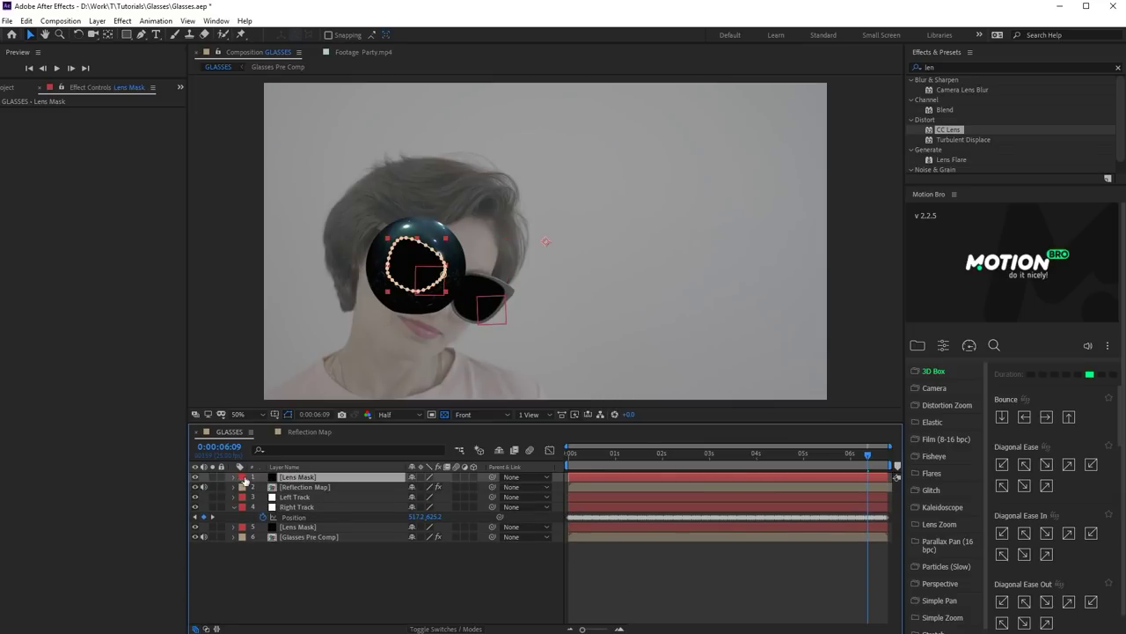
# Set Reflection Map's track matte to Alpha Matte using the Lens Mask above it.
pyautogui.click(353, 487)
pyautogui.click(449, 628)
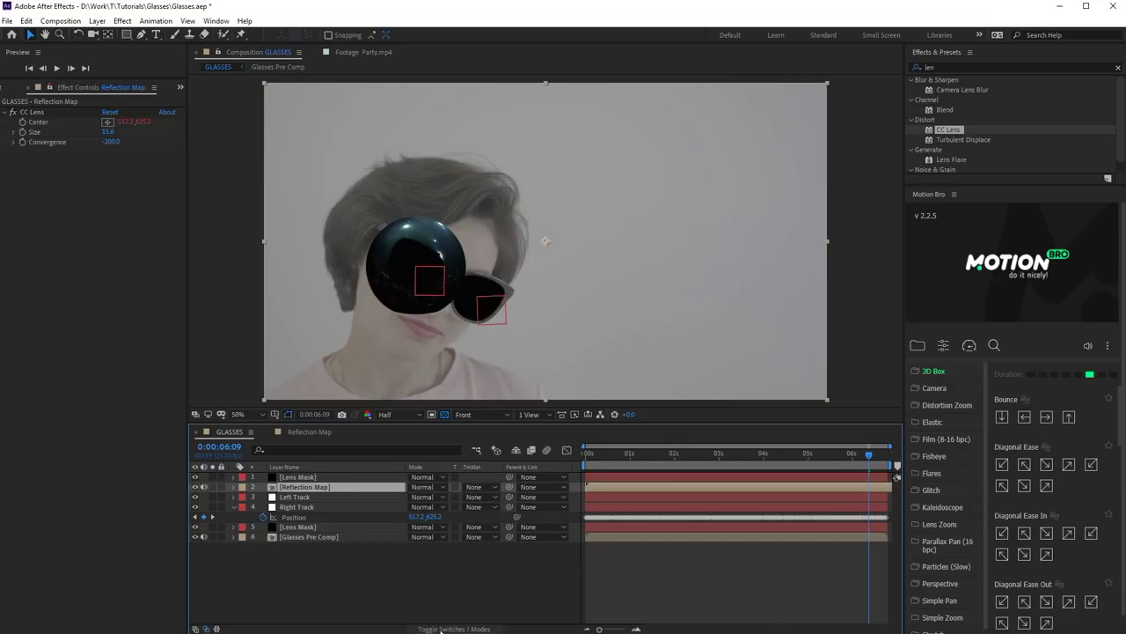
pyautogui.click(473, 487)
pyautogui.click(528, 510)
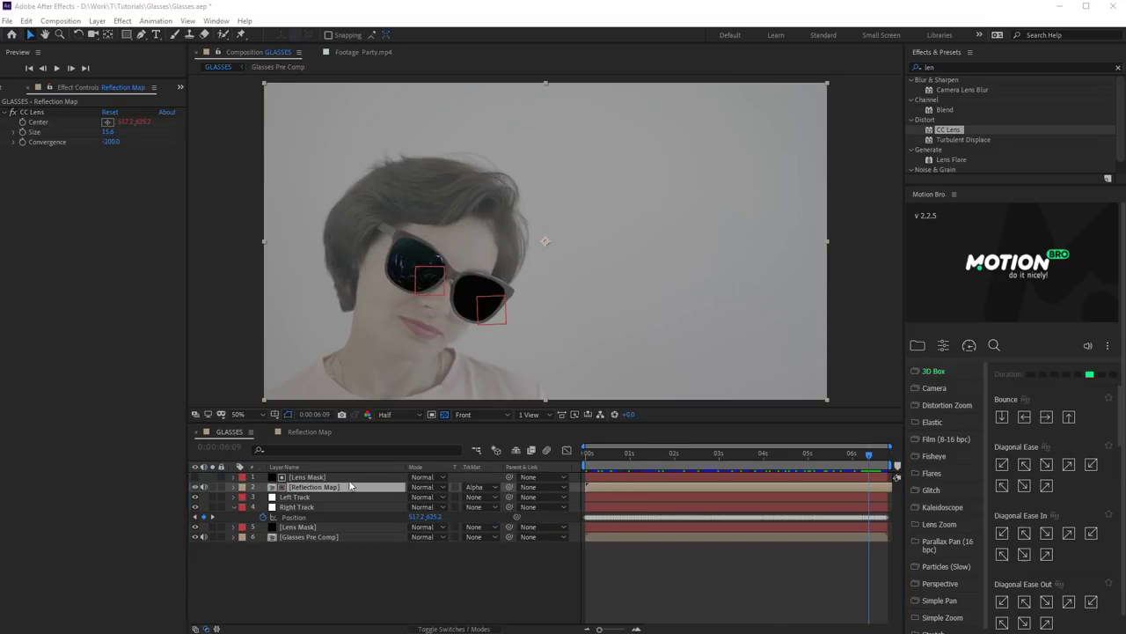
# Duplicate the mask and reflection pair, naming the lower copies Right Lens Mask and Right Reflection Map.
pyautogui.click(321, 477)
pyautogui.hotkey('ctrl', 'd')
pyautogui.click(310, 496)
pyautogui.press('Return')
pyautogui.click(280, 497)
pyautogui.write('Right Lens Mask')
pyautogui.press('Return')
pyautogui.click(282, 507)
pyautogui.press('Return')
pyautogui.write('Right')
pyautogui.press('Return')
# Rename the upper pair to Left Reflection Map and Left Lens Mask.
pyautogui.click(282, 486)
pyautogui.press('Return')
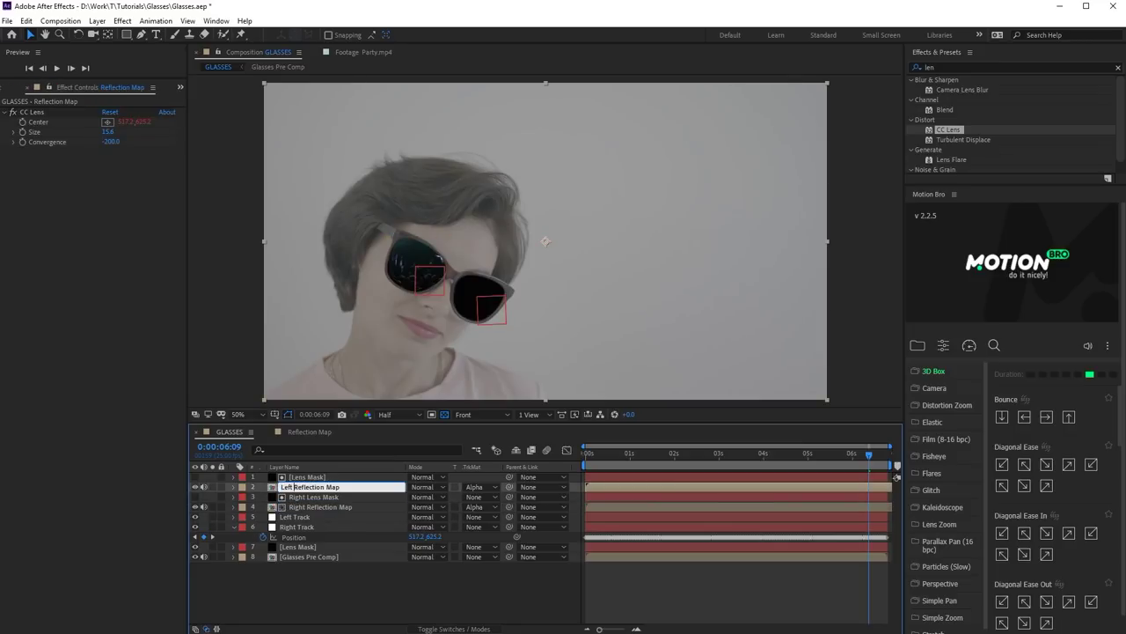
pyautogui.write('Left')
pyautogui.press('Return')
pyautogui.click(281, 476)
pyautogui.press('Return')
pyautogui.click(282, 476)
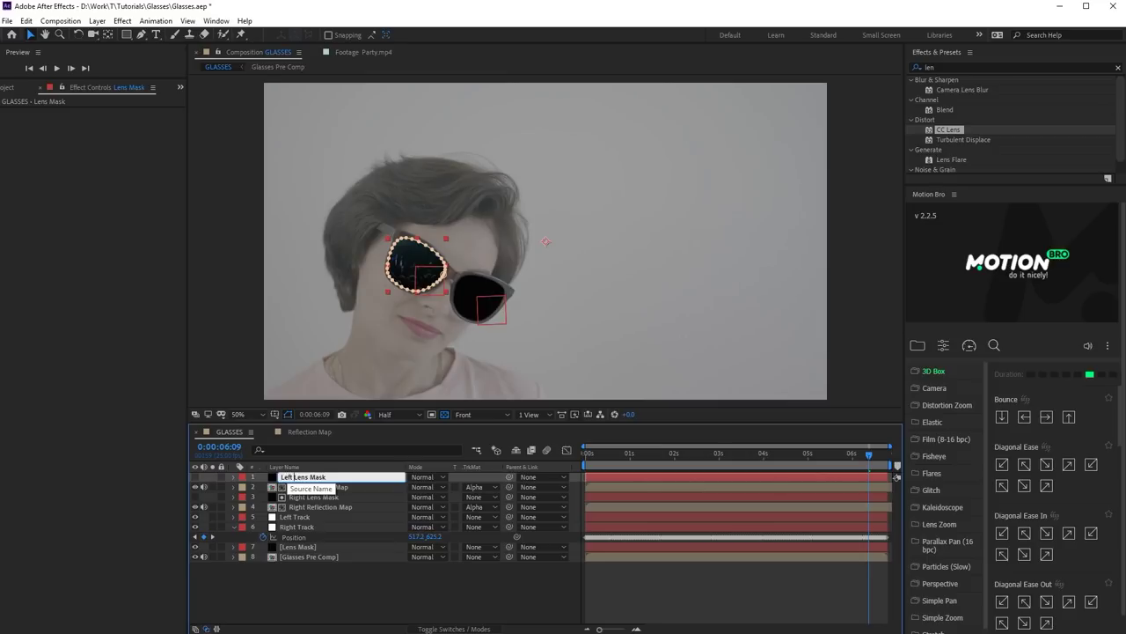
pyautogui.press('Return')
# Replace Left Lens Mask's Right Track mask with the Left Track mask copied from the original Lens Mask.
pyautogui.click(299, 547)
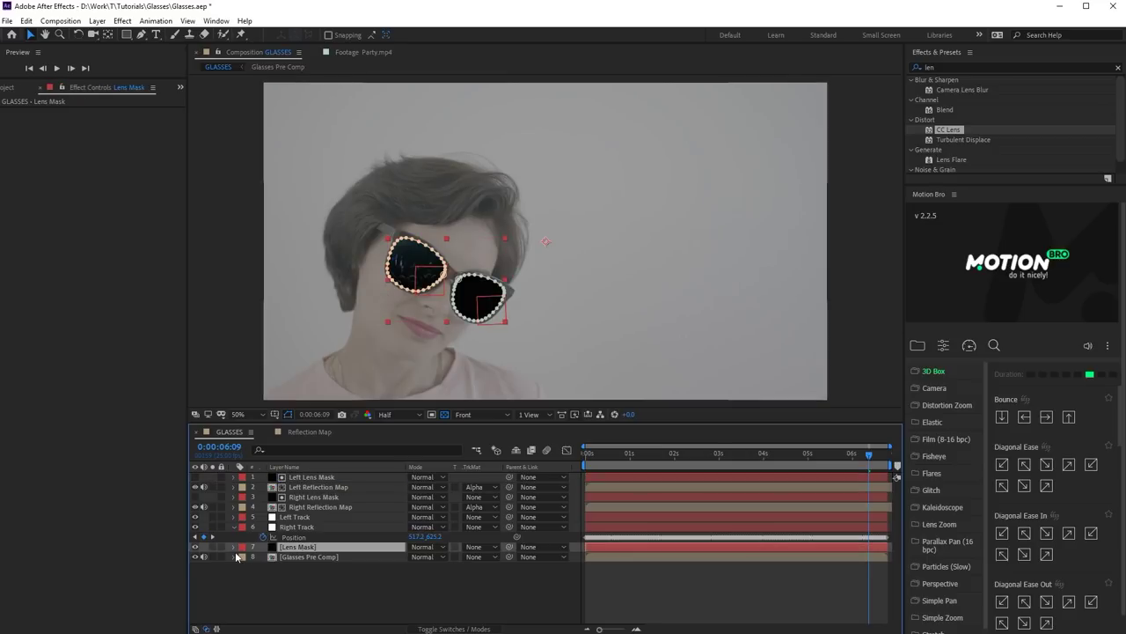
pyautogui.click(234, 547)
pyautogui.click(276, 521)
pyautogui.click(284, 569)
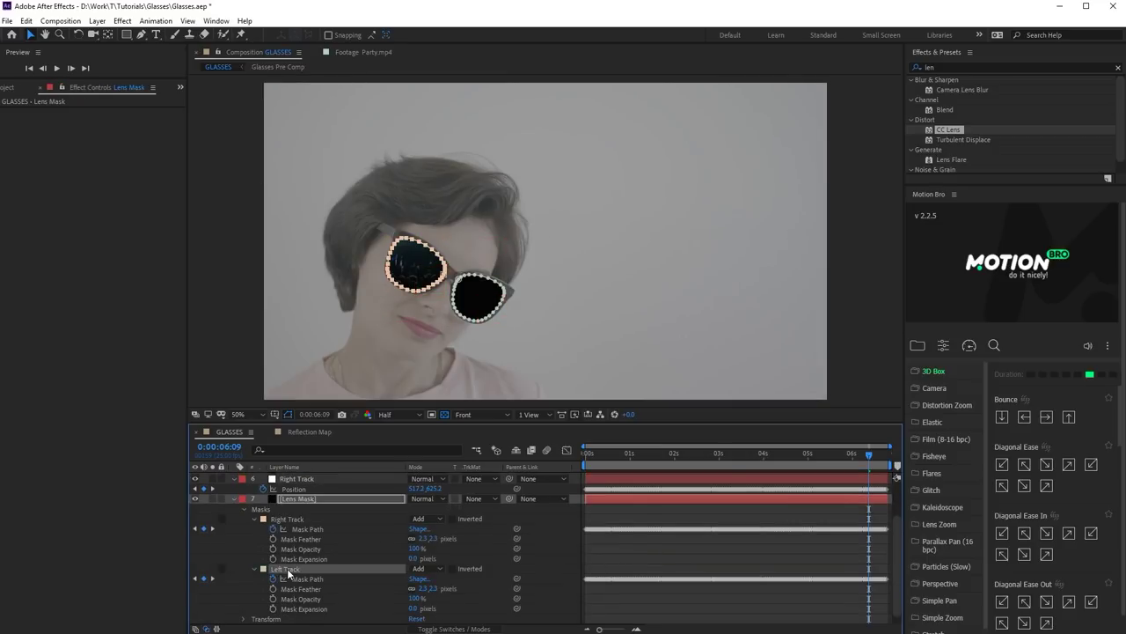
pyautogui.hotkey('ctrl', 'c')
pyautogui.click(234, 498)
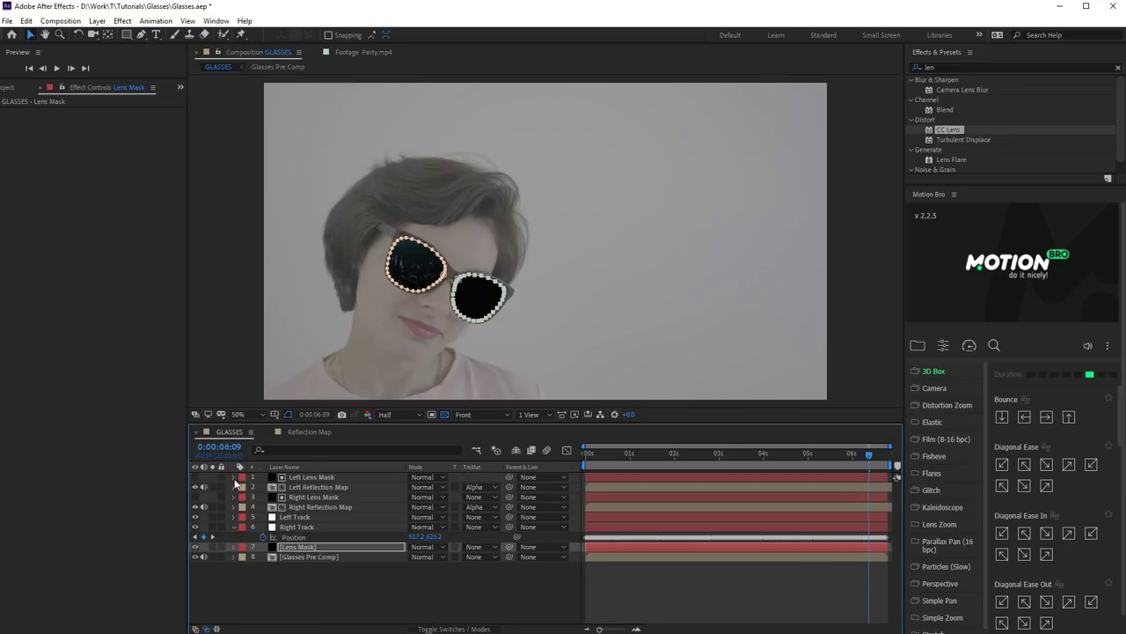
pyautogui.click(234, 477)
pyautogui.click(240, 490)
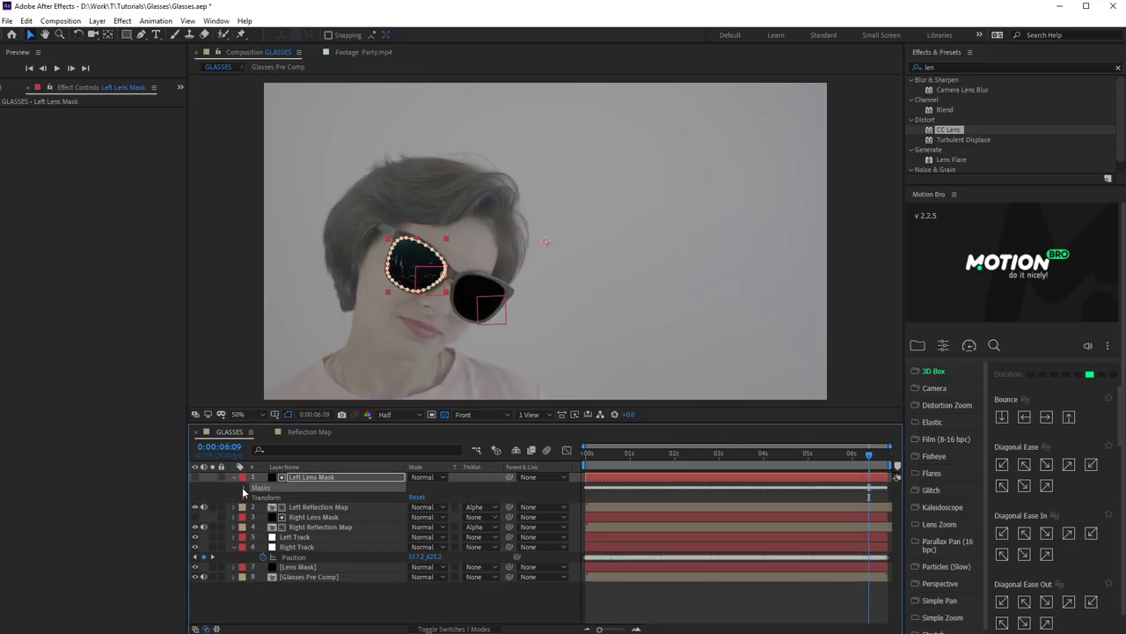
pyautogui.click(243, 488)
pyautogui.press('Delete')
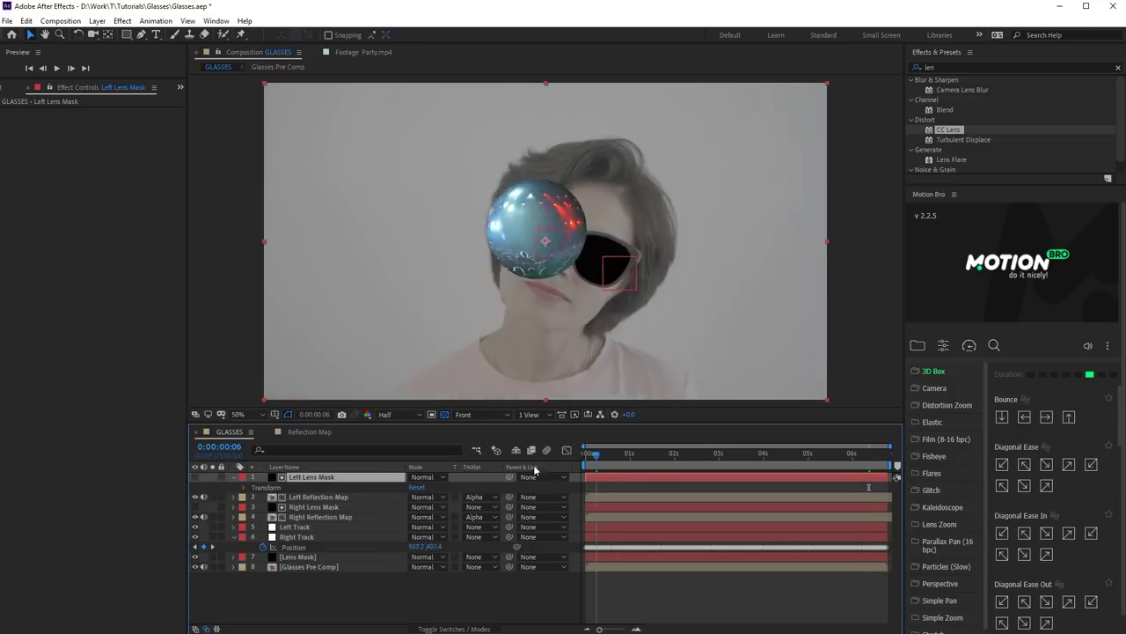
pyautogui.click(594, 460)
pyautogui.hotkey('ctrl', 'v')
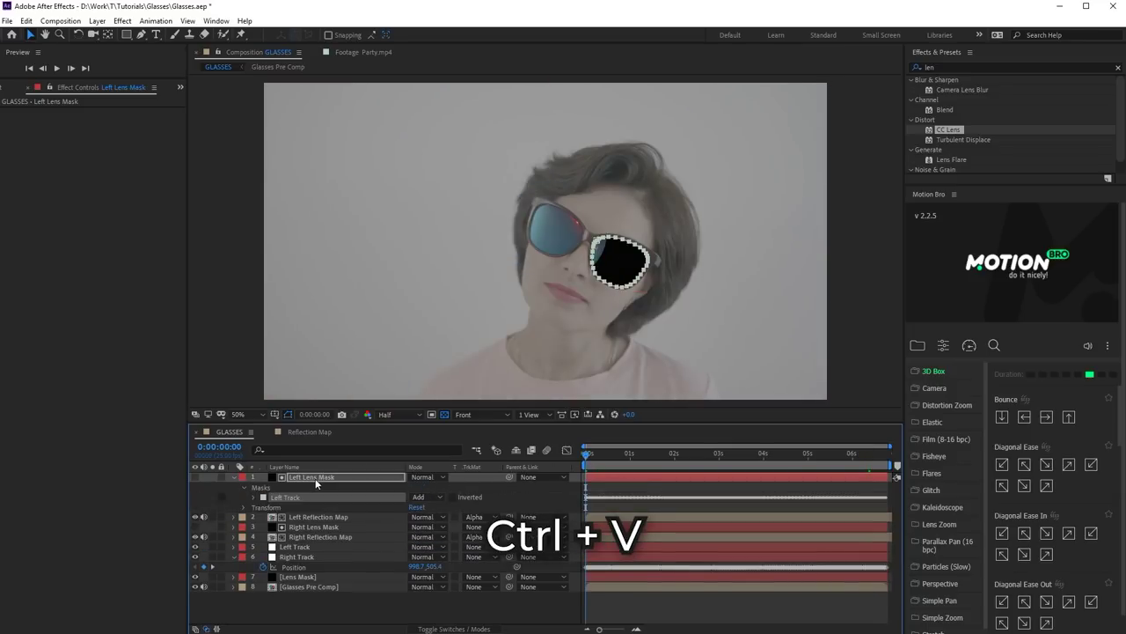
# Change the Left Reflection Map's Center expression from Right to Left Track, then preview.
pyautogui.click(356, 518)
pyautogui.press('e')
pyautogui.press('e')
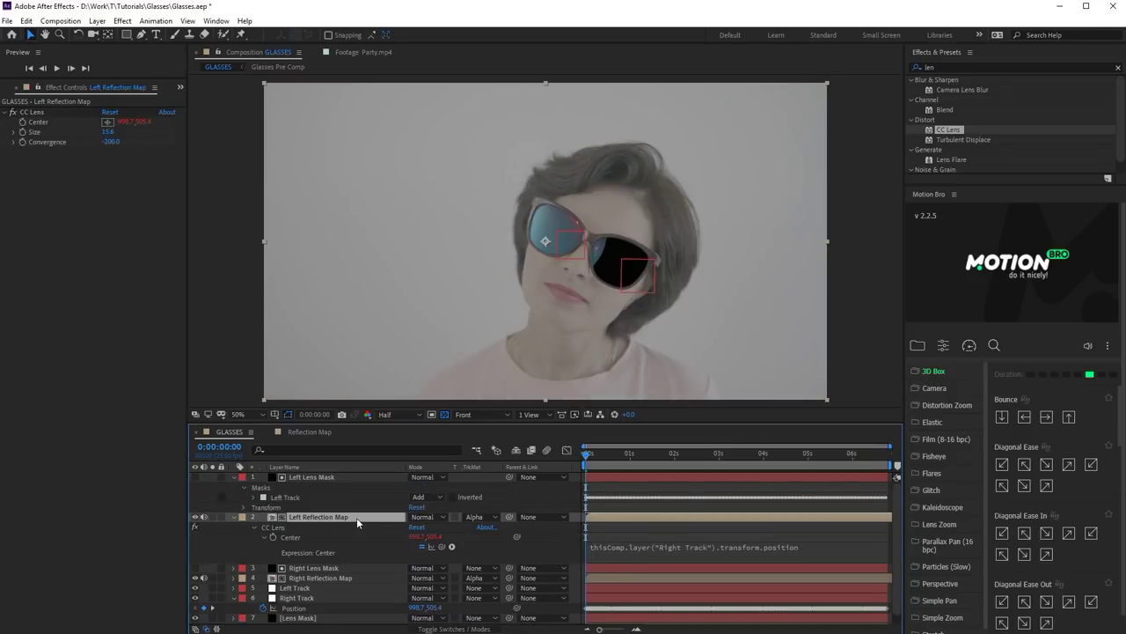
pyautogui.click(673, 545)
pyautogui.doubleClick(695, 545)
pyautogui.write('Left')
pyautogui.click(546, 541)
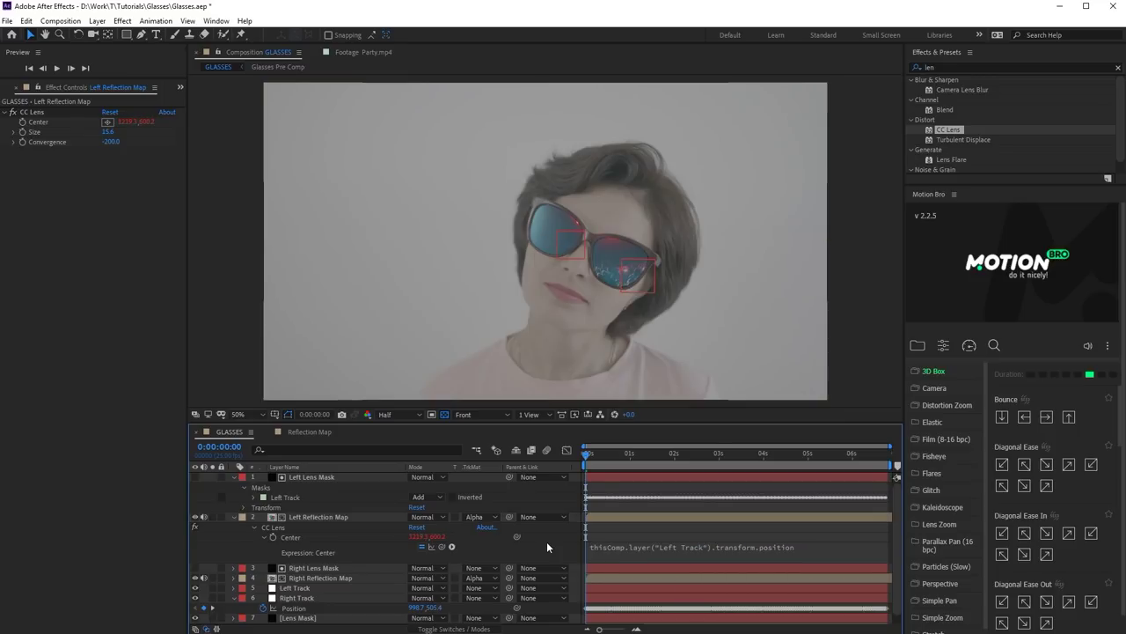
pyautogui.press('space')
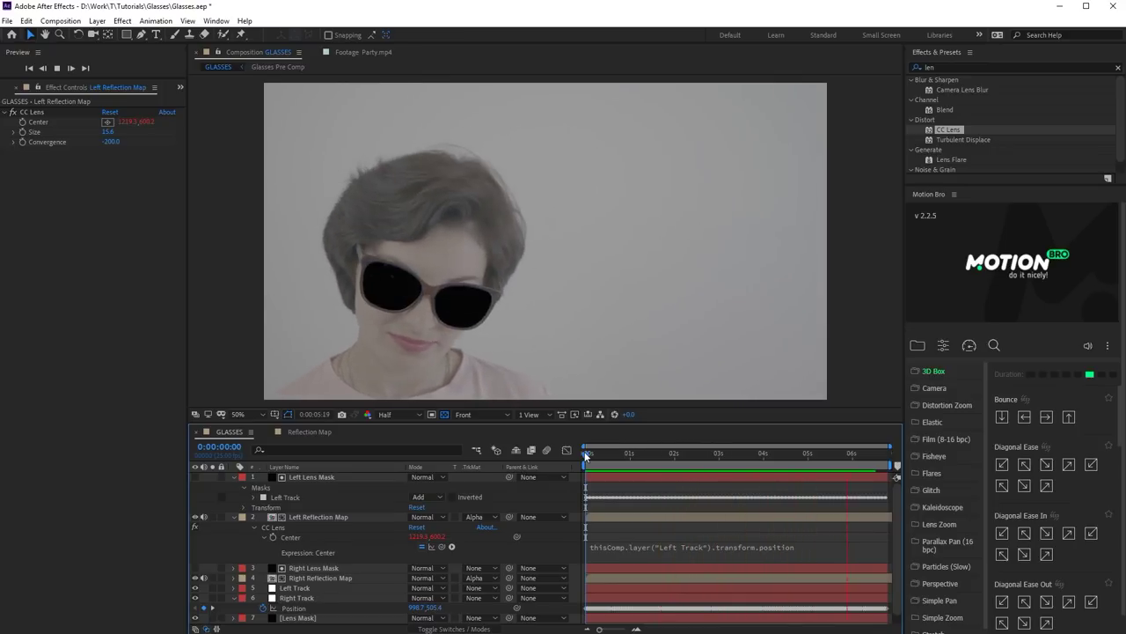
# Set both Left and Right Reflection Map layers to Screen blending mode.
pyautogui.click(234, 477)
pyautogui.click(234, 486)
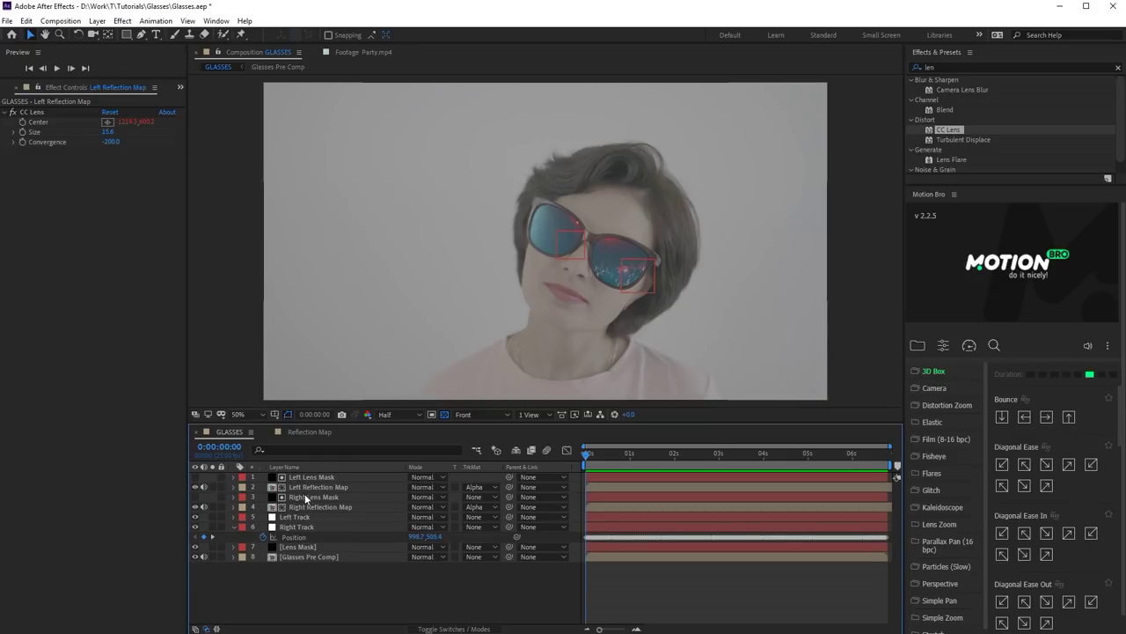
pyautogui.click(308, 487)
pyautogui.keyDown('ctrl'); pyautogui.click(313, 507); pyautogui.keyUp('ctrl')
pyautogui.click(415, 487)
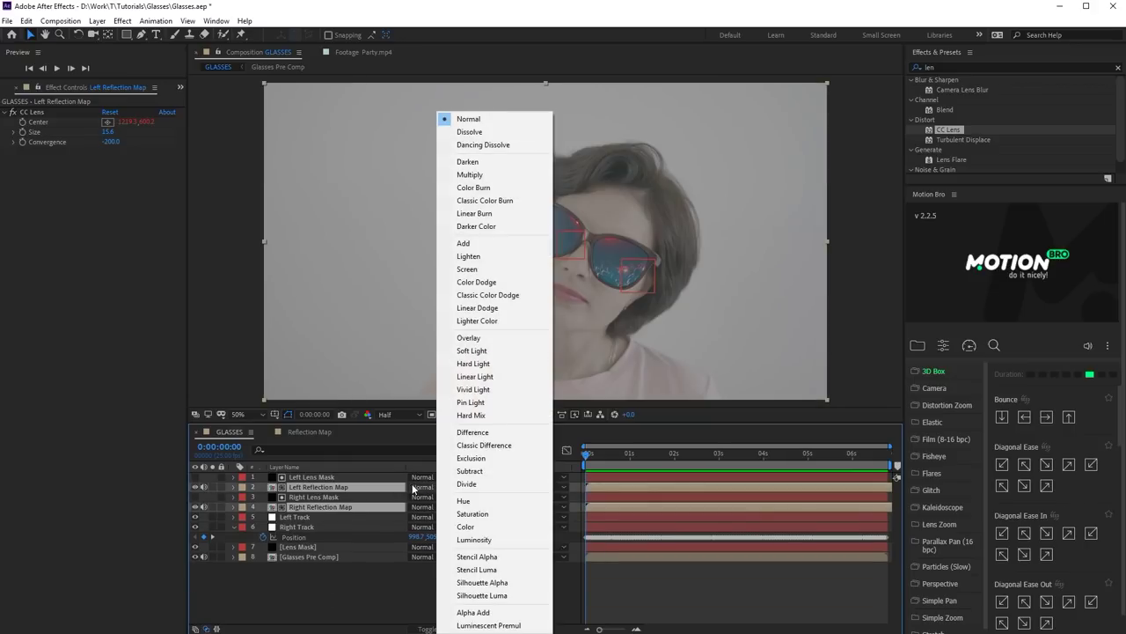
pyautogui.click(478, 269)
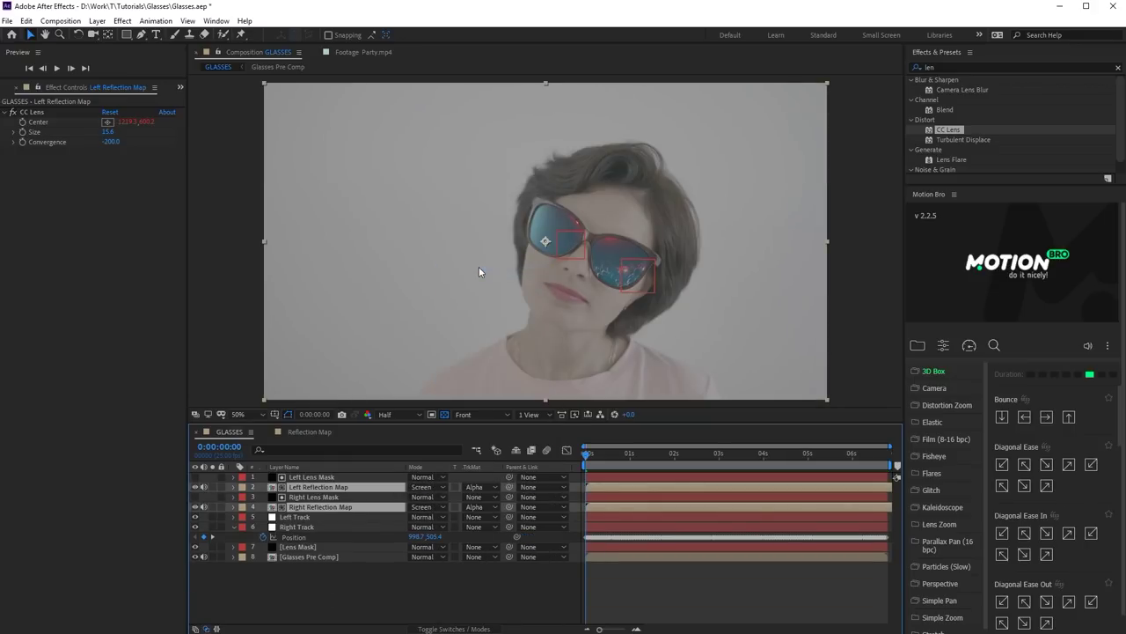
# Apply the Fill effect to the Lens Mask layer and play back the result.
pyautogui.click(312, 547)
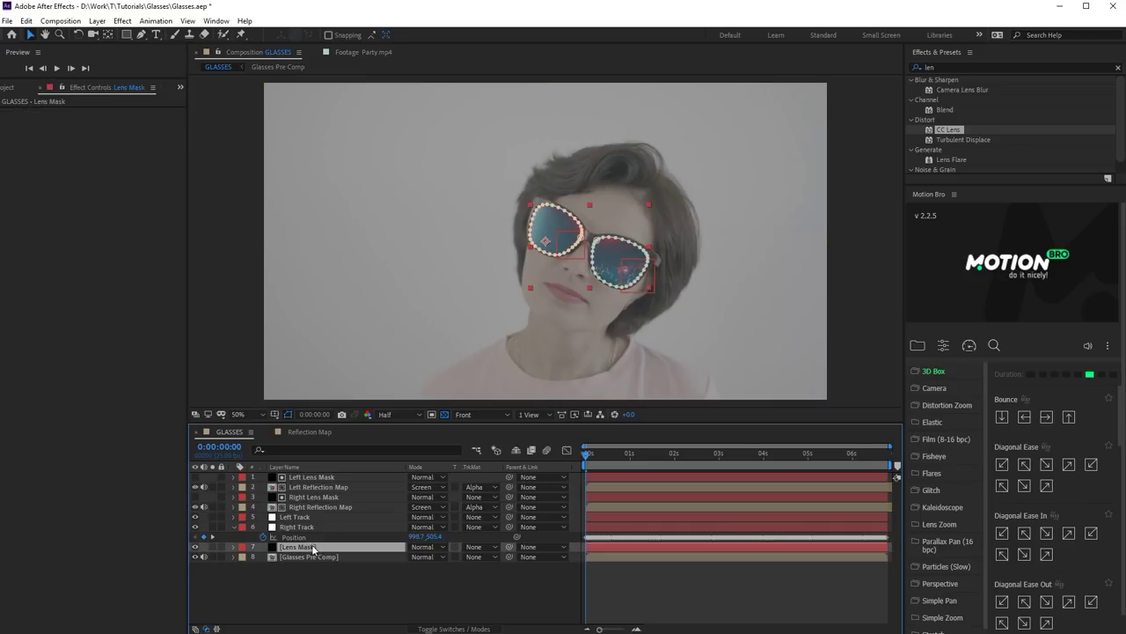
pyautogui.click(933, 67)
pyautogui.write('fil')
pyautogui.click(918, 67)
pyautogui.write('l')
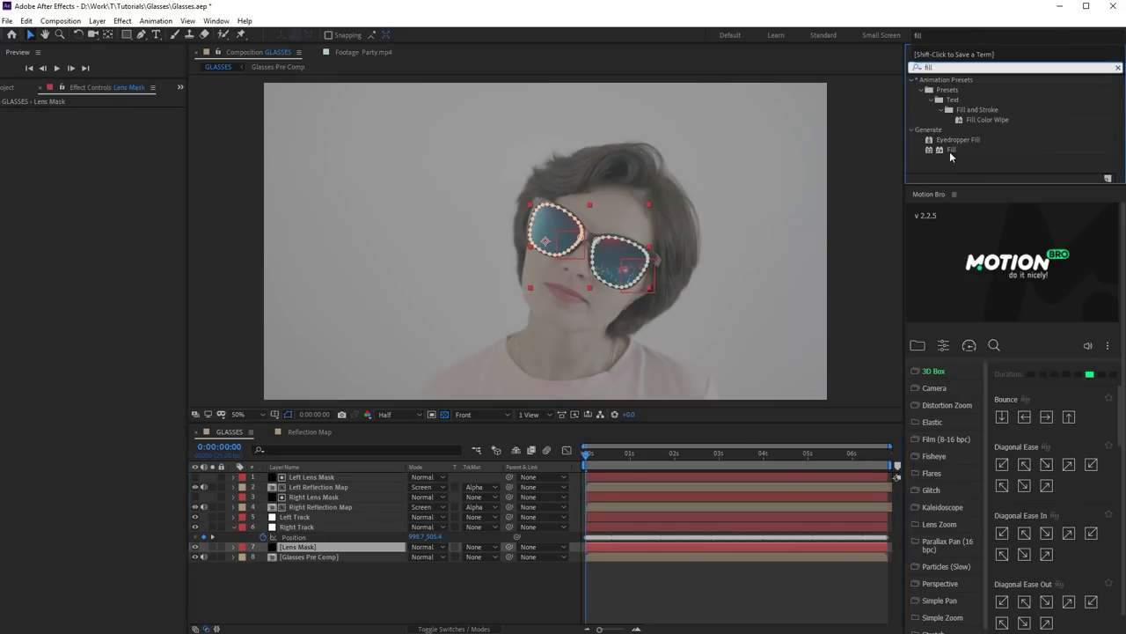
pyautogui.moveTo(950, 151); pyautogui.dragTo(322, 549)
pyautogui.scroll(4, 662, 201)
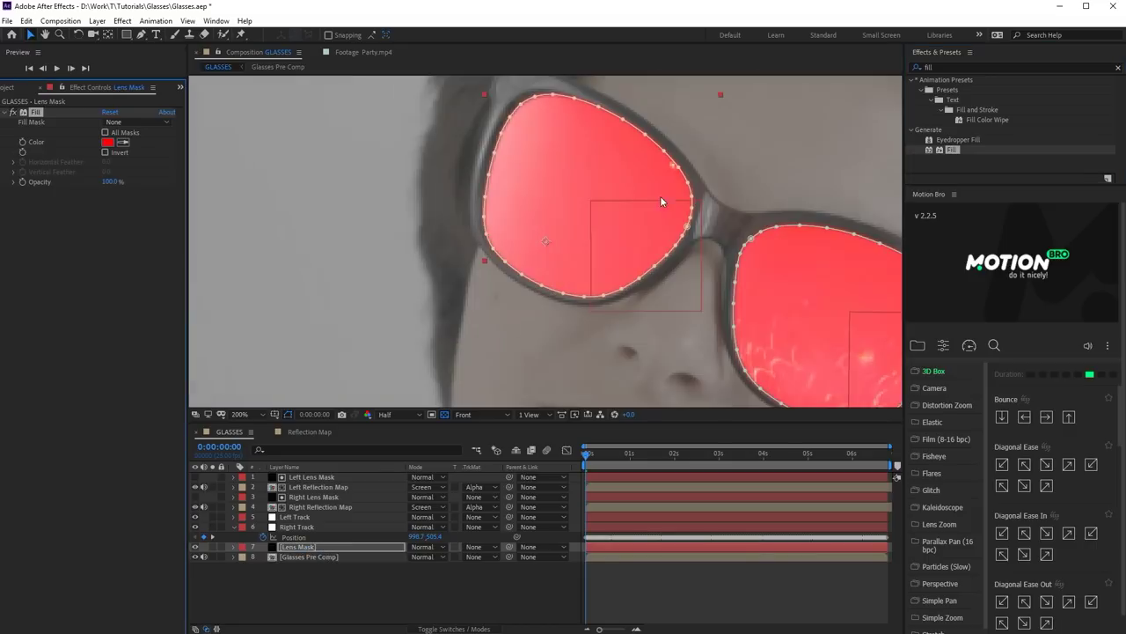
pyautogui.press('space')
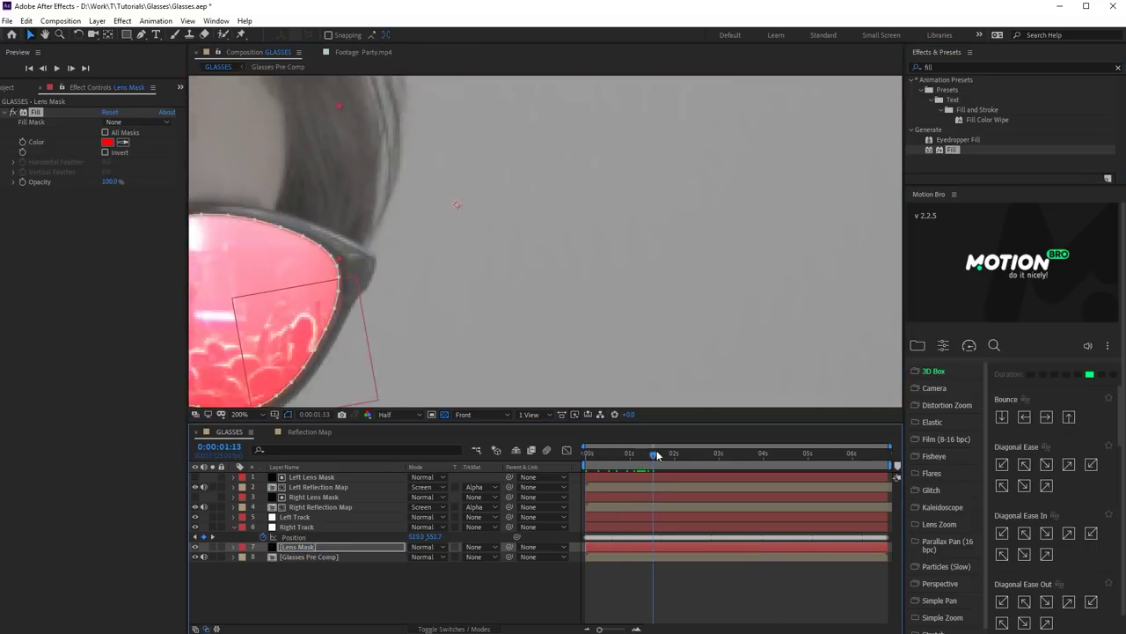
pyautogui.scroll(-3, 608, 264)
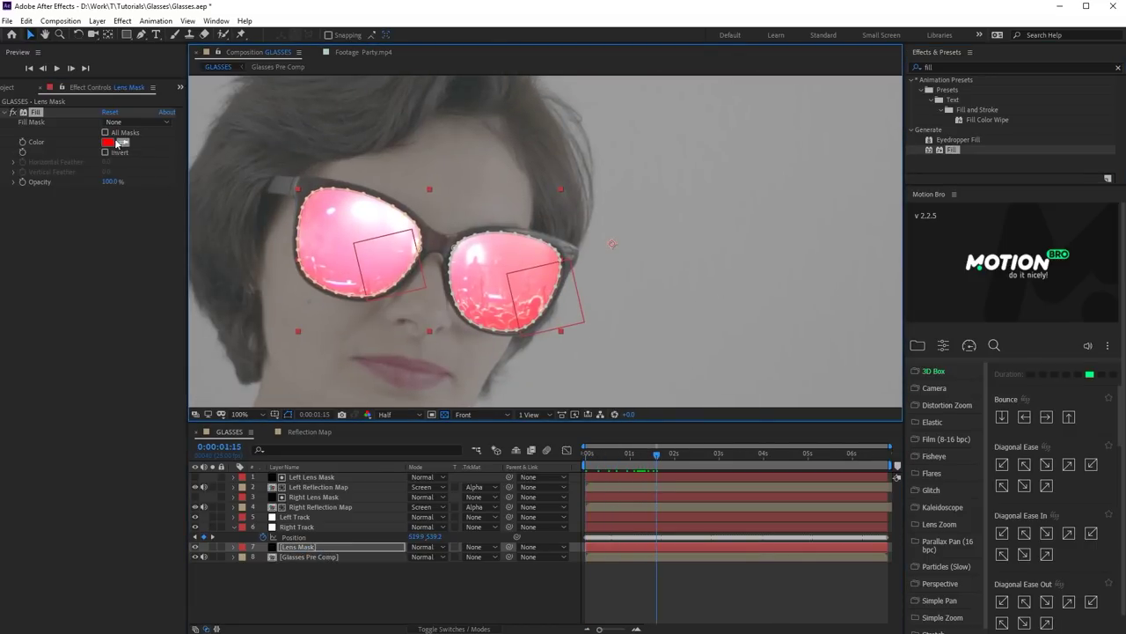
# Change the Fill colour to purple 4D00A3.
pyautogui.click(107, 143)
pyautogui.moveTo(870, 385)
pyautogui.mouseDown()
pyautogui.moveTo(865, 350)
pyautogui.moveTo(868, 373)
pyautogui.mouseUp()
pyautogui.click(850, 379)
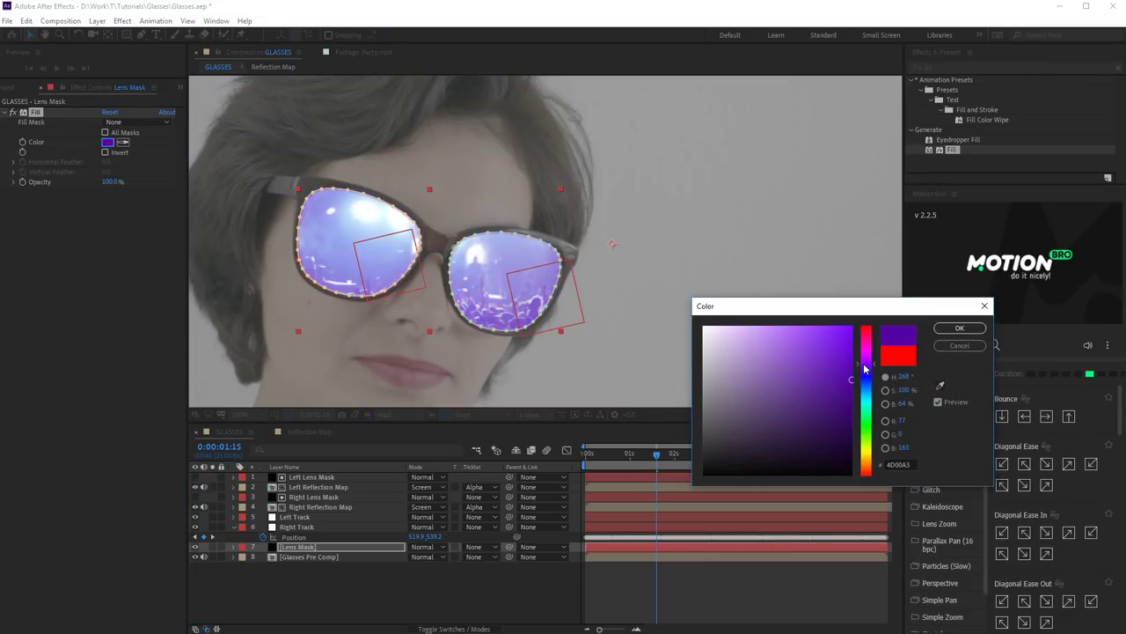
pyautogui.click(958, 328)
pyautogui.moveTo(656, 454); pyautogui.dragTo(418, 322)
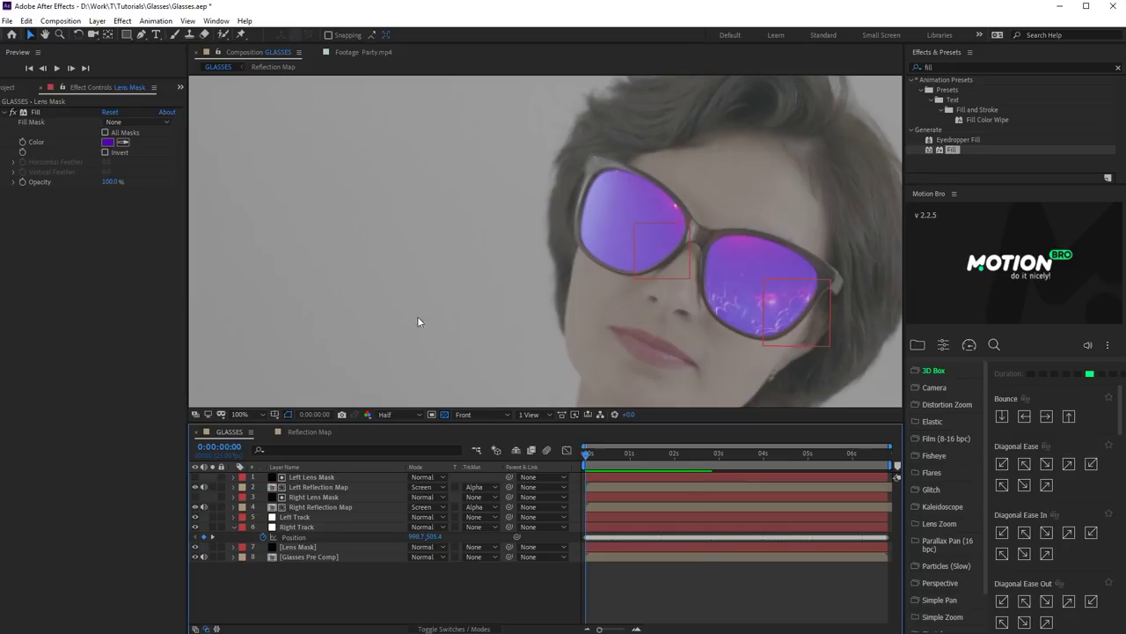
# Add an adjustment layer named Magnifier below Lens Mask and hide the reflection and track layers.
pyautogui.click(97, 20)
pyautogui.moveTo(176, 34)
pyautogui.click(317, 106)
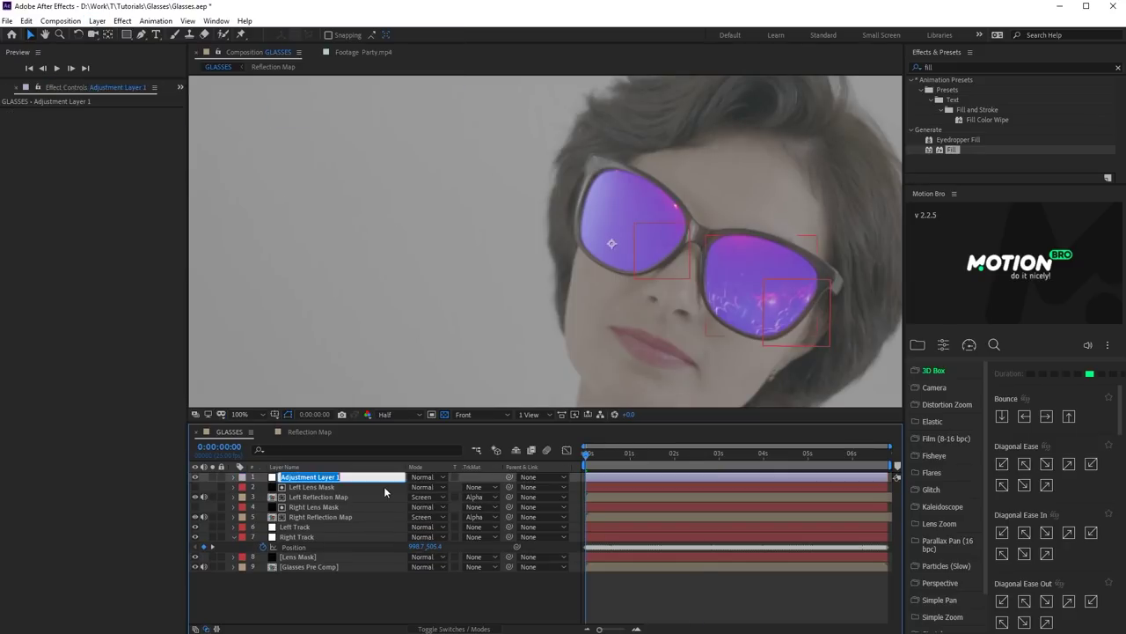
pyautogui.write('Magnifier')
pyautogui.press('Return')
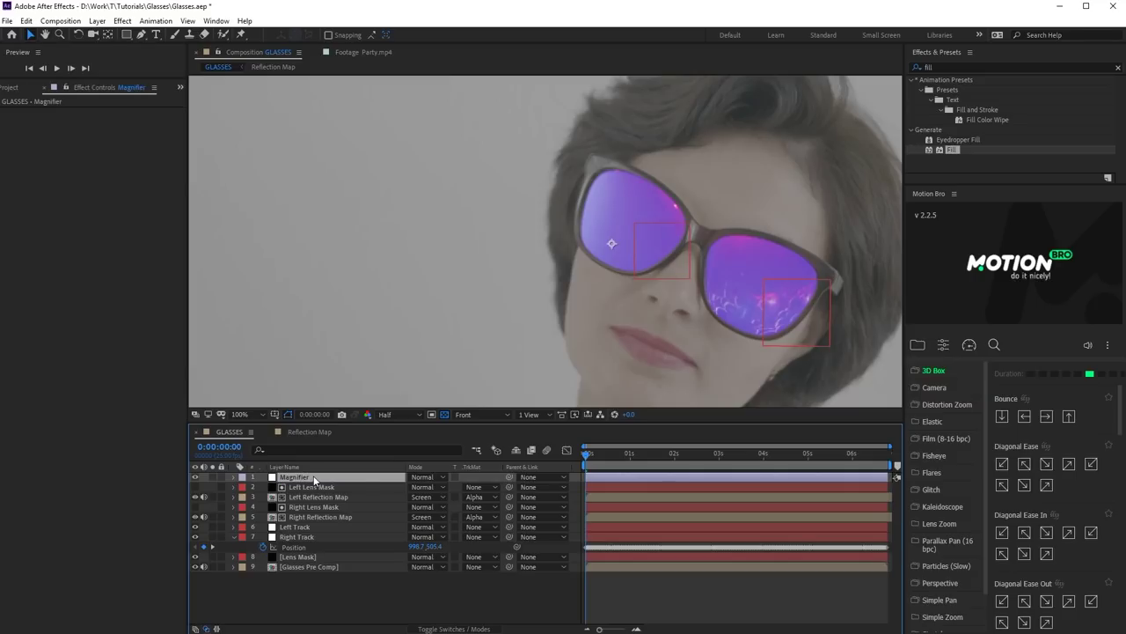
pyautogui.moveTo(314, 475); pyautogui.dragTo(328, 558)
pyautogui.moveTo(199, 490); pyautogui.dragTo(212, 545)
# Apply Bulge to Magnifier, tie its Center to Right Track, radius 152×146, height 1.6.
pyautogui.click(948, 67)
pyautogui.write('bul')
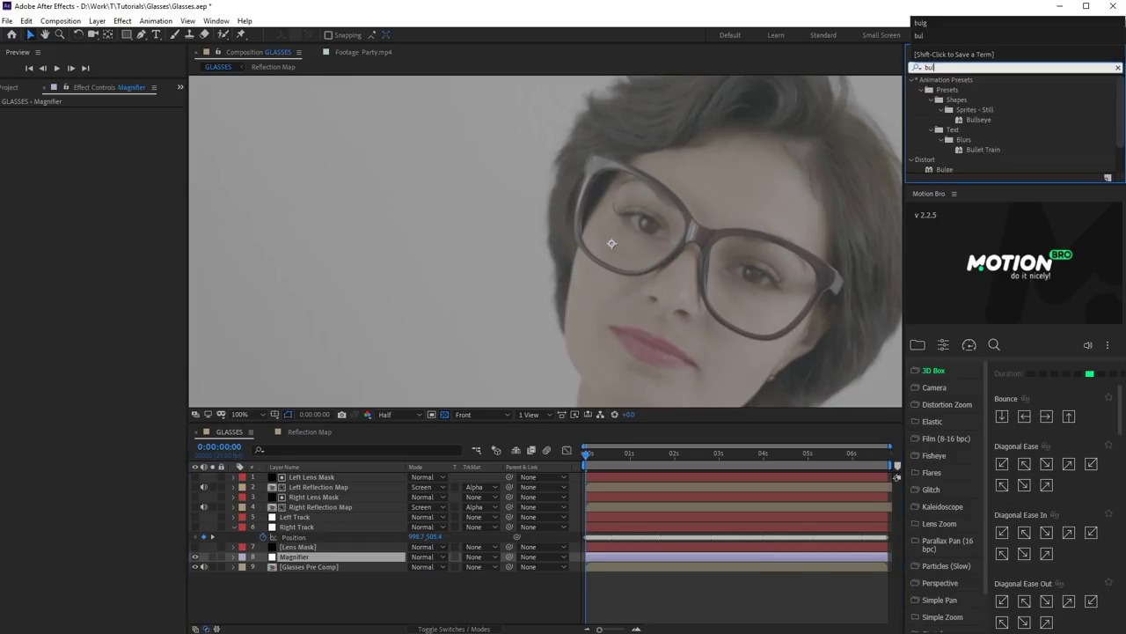
pyautogui.moveTo(943, 169); pyautogui.dragTo(913, 198)
pyautogui.moveTo(344, 561); pyautogui.dragTo(327, 558)
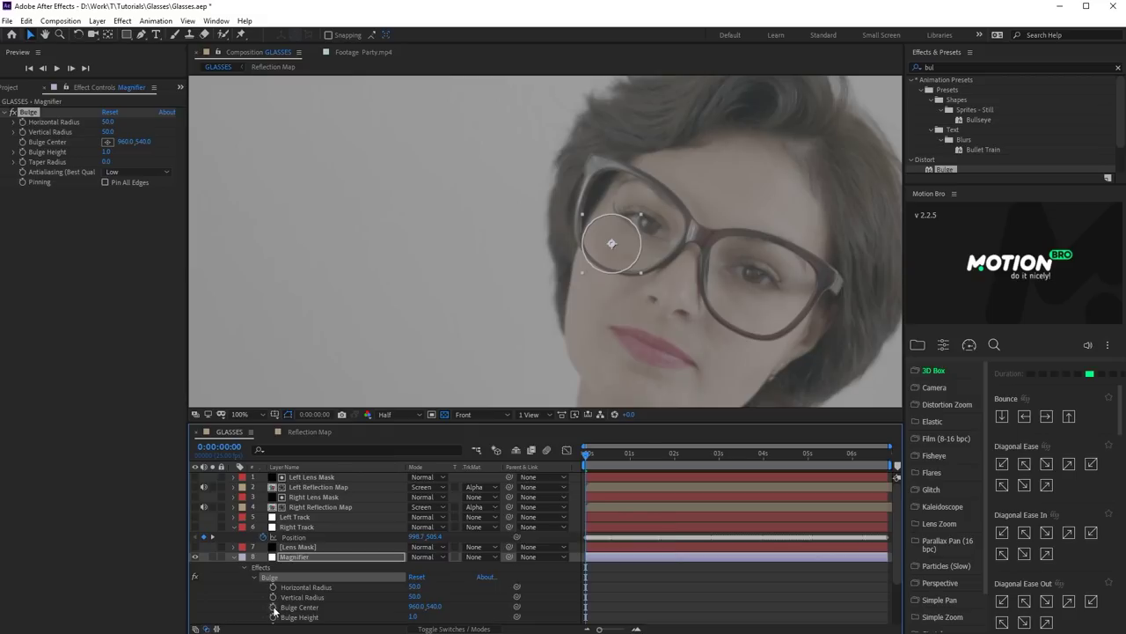
pyautogui.keyDown('alt'); pyautogui.click(273, 607); pyautogui.keyUp('alt')
pyautogui.moveTo(443, 617); pyautogui.dragTo(316, 541)
pyautogui.click(40, 119)
pyautogui.moveTo(106, 123); pyautogui.dragTo(155, 122)
pyautogui.moveTo(106, 154); pyautogui.dragTo(124, 146)
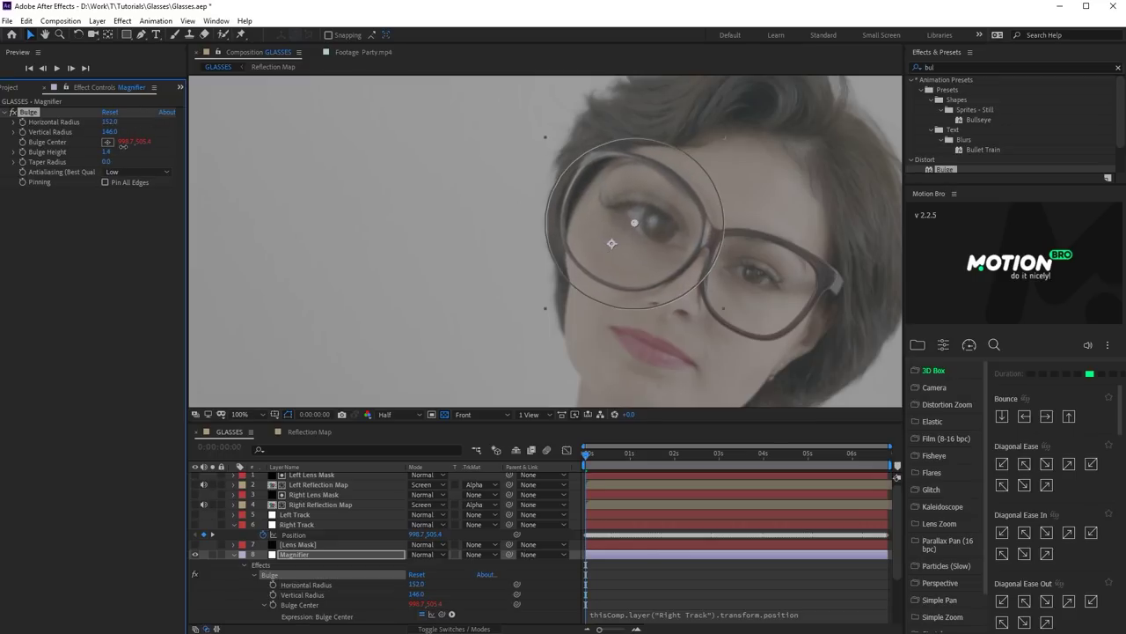
# Duplicate Right Lens Mask above the Magnifier and set the Magnifier's track matte to Alpha Matte.
pyautogui.click(234, 555)
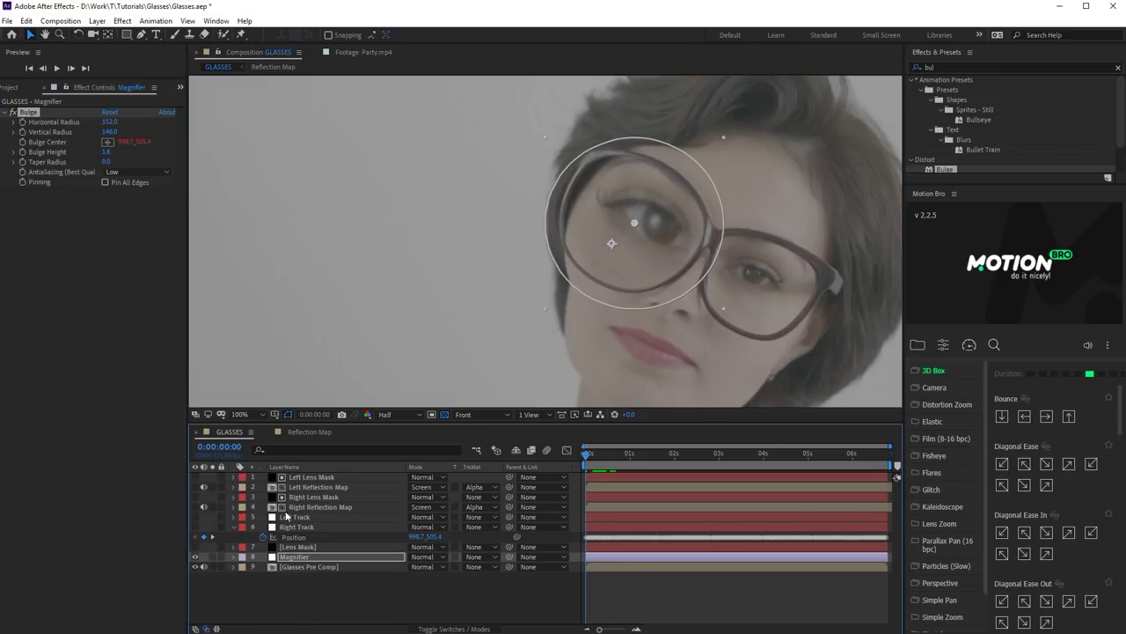
pyautogui.click(290, 498)
pyautogui.hotkey('ctrl', 'd')
pyautogui.moveTo(291, 537); pyautogui.dragTo(296, 566)
pyautogui.click(478, 570)
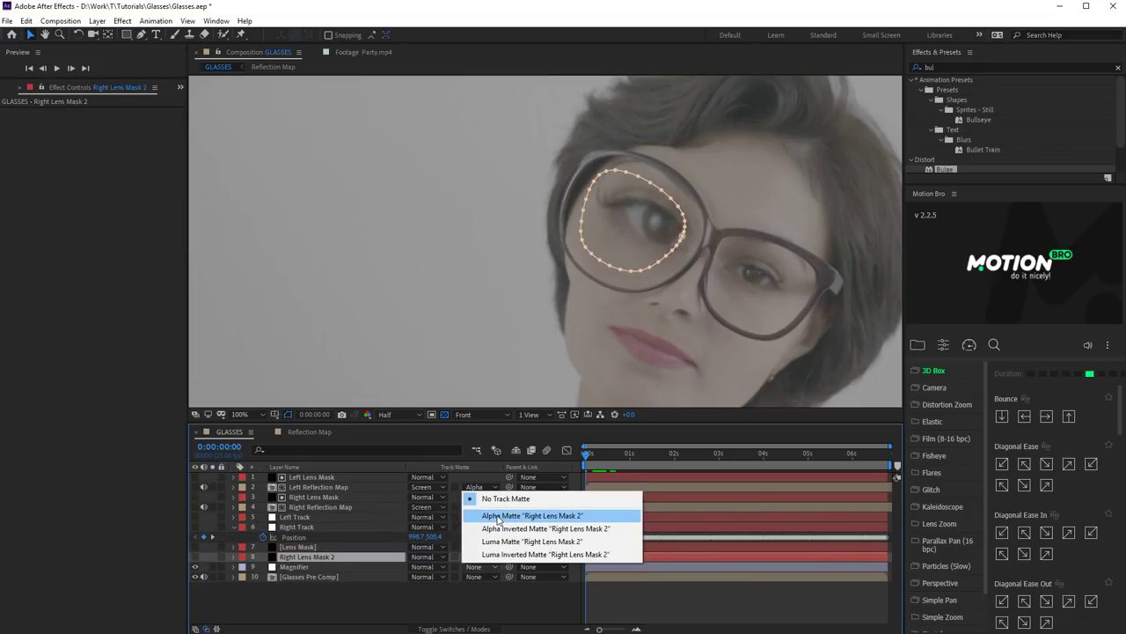
pyautogui.click(495, 516)
pyautogui.moveTo(632, 464); pyautogui.dragTo(523, 493)
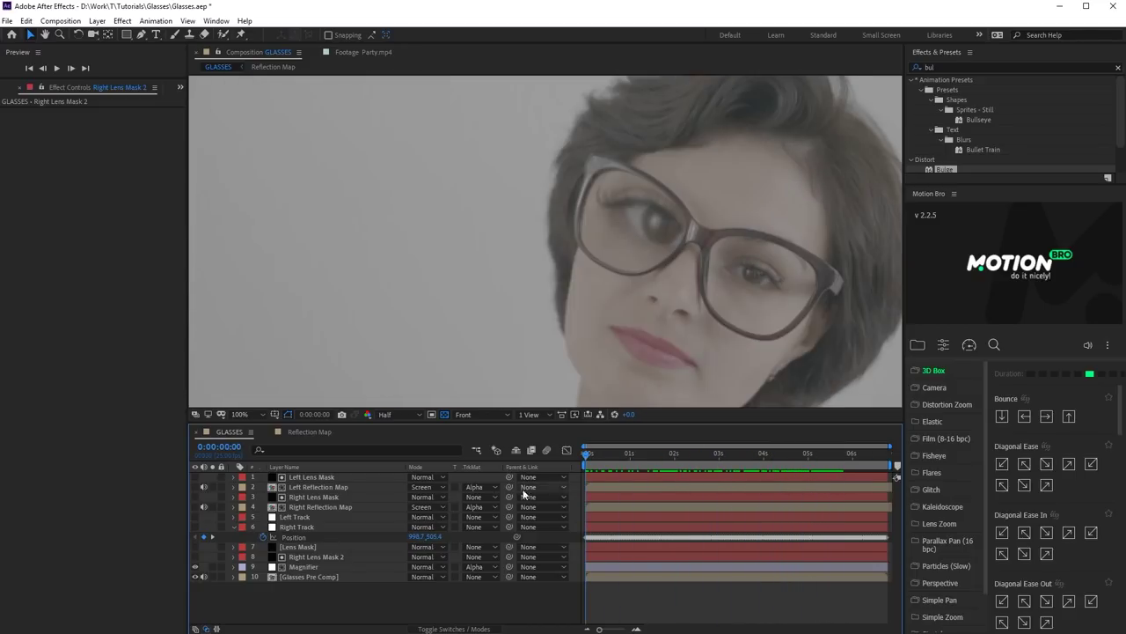
# Duplicate the magnifier as Left Magnifier 2 and place a Left Lens Mask 2 copy above it.
pyautogui.click(299, 568)
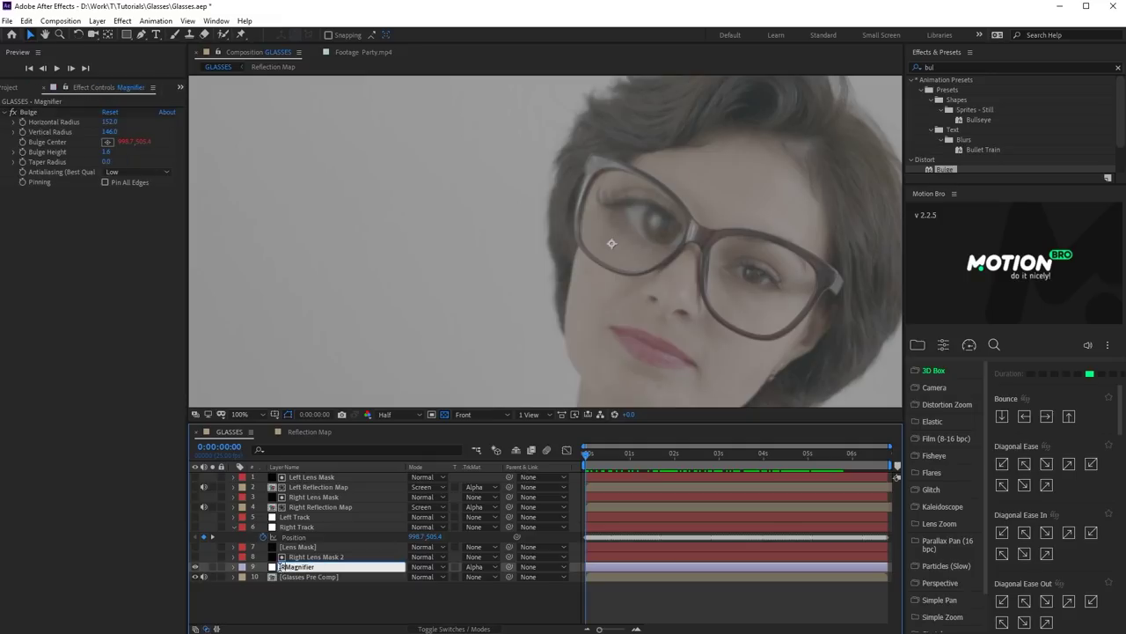
pyautogui.hotkey('ctrl', 'd')
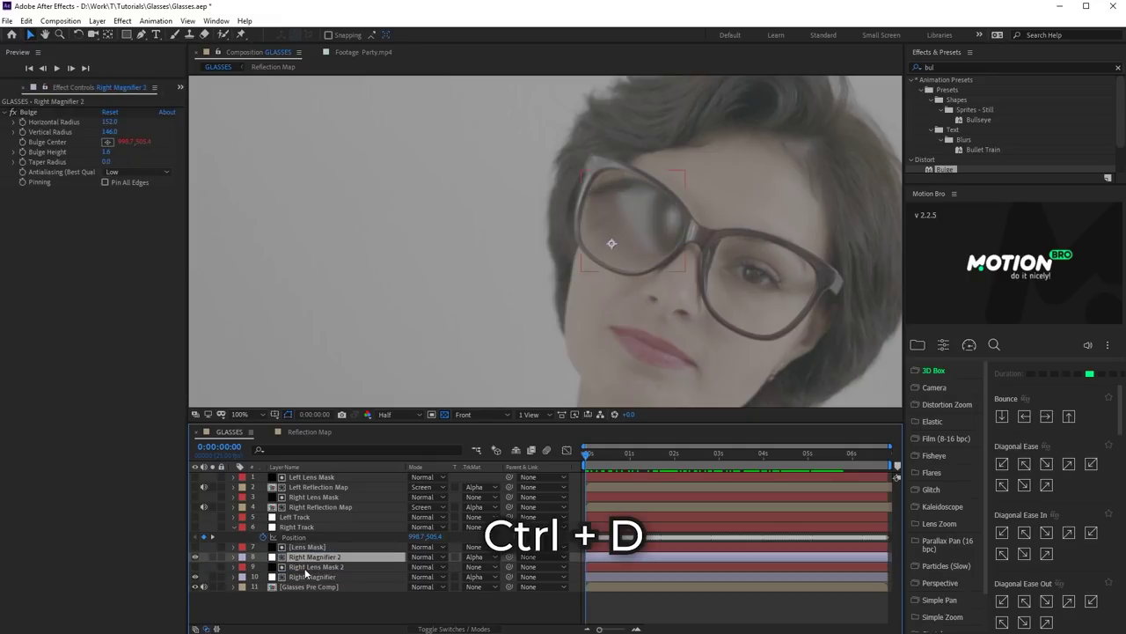
pyautogui.doubleClick(289, 557)
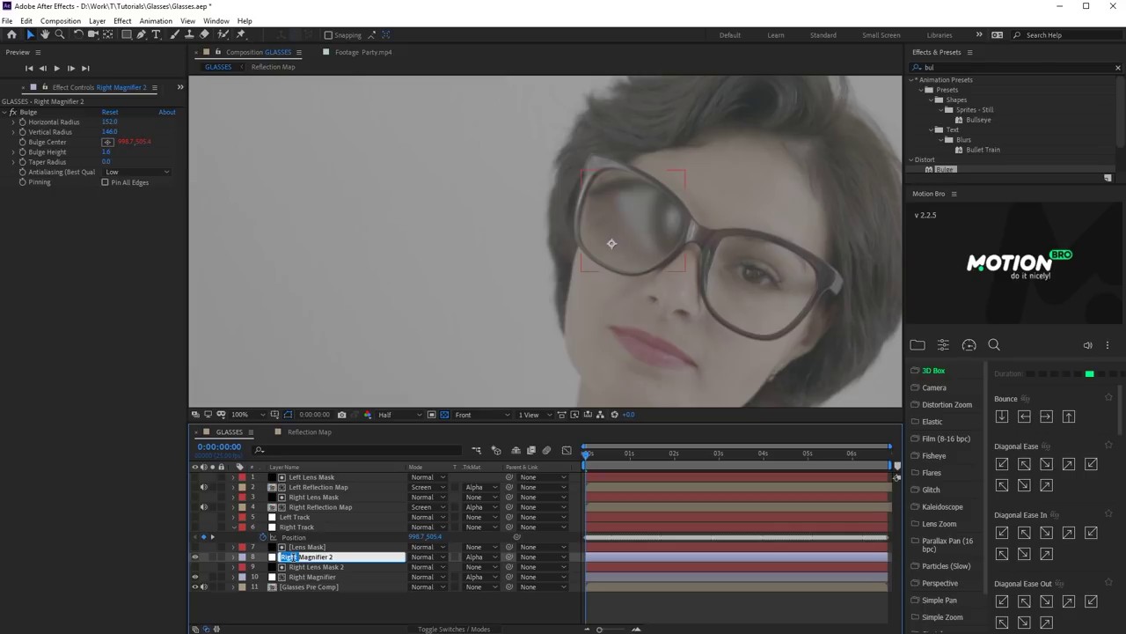
pyautogui.click(311, 478)
pyautogui.hotkey('ctrl', 'd')
pyautogui.moveTo(311, 479); pyautogui.dragTo(322, 564)
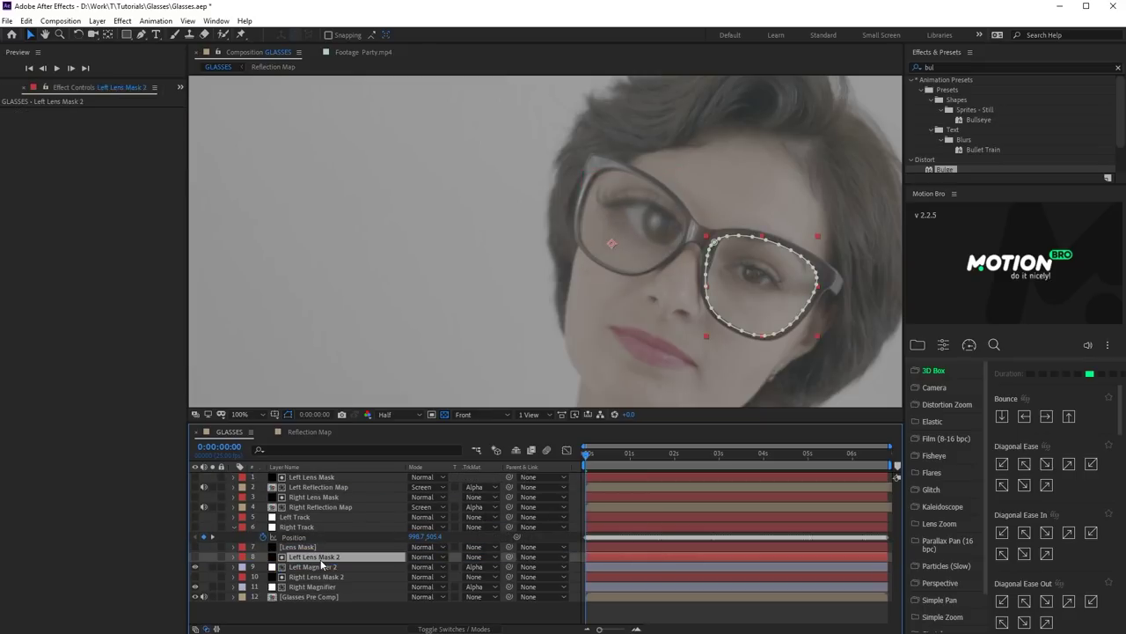
# Point Left Magnifier 2's Bulge Center expression at Left Track and preview both lenses.
pyautogui.click(319, 569)
pyautogui.press('e')
pyautogui.press('e')
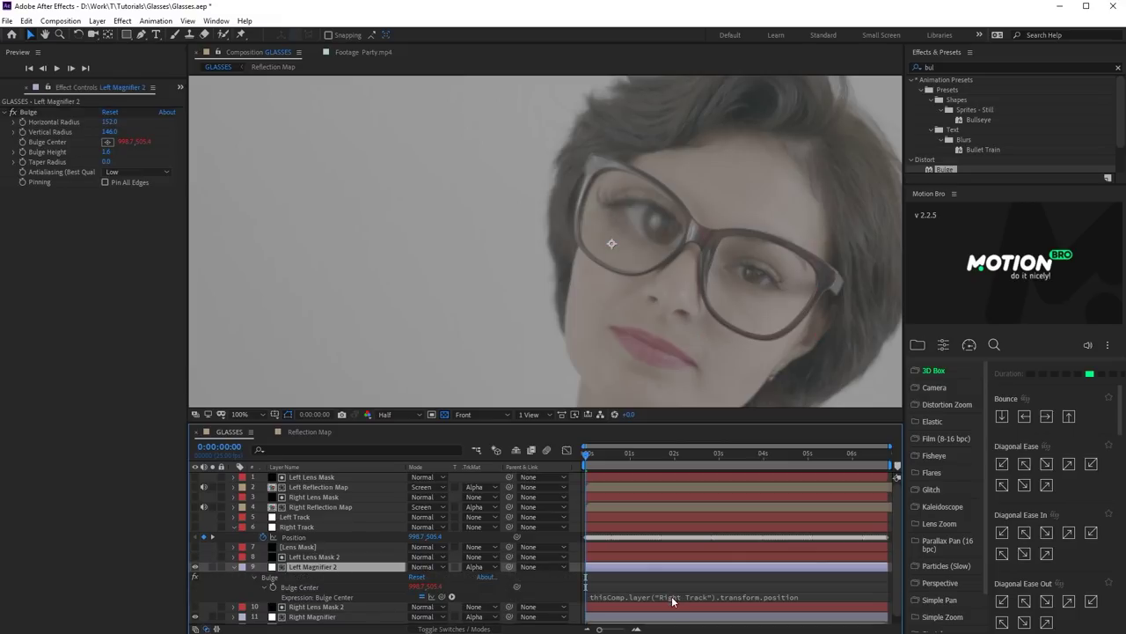
pyautogui.click(672, 601)
pyautogui.write('Left')
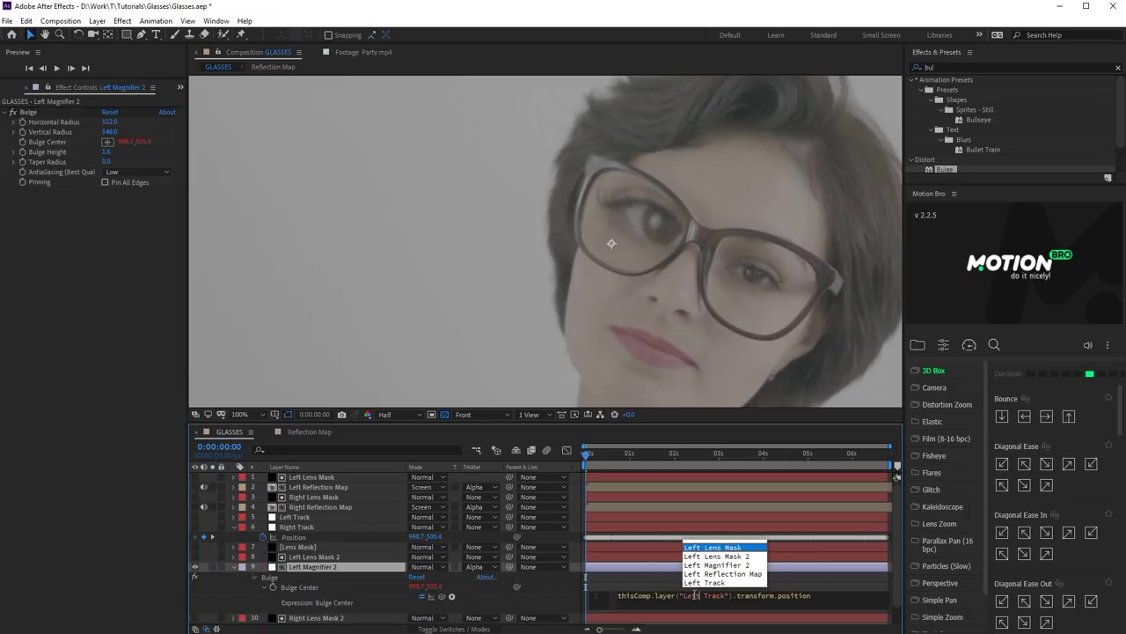
pyautogui.click(580, 599)
pyautogui.click(235, 568)
pyautogui.press('space')
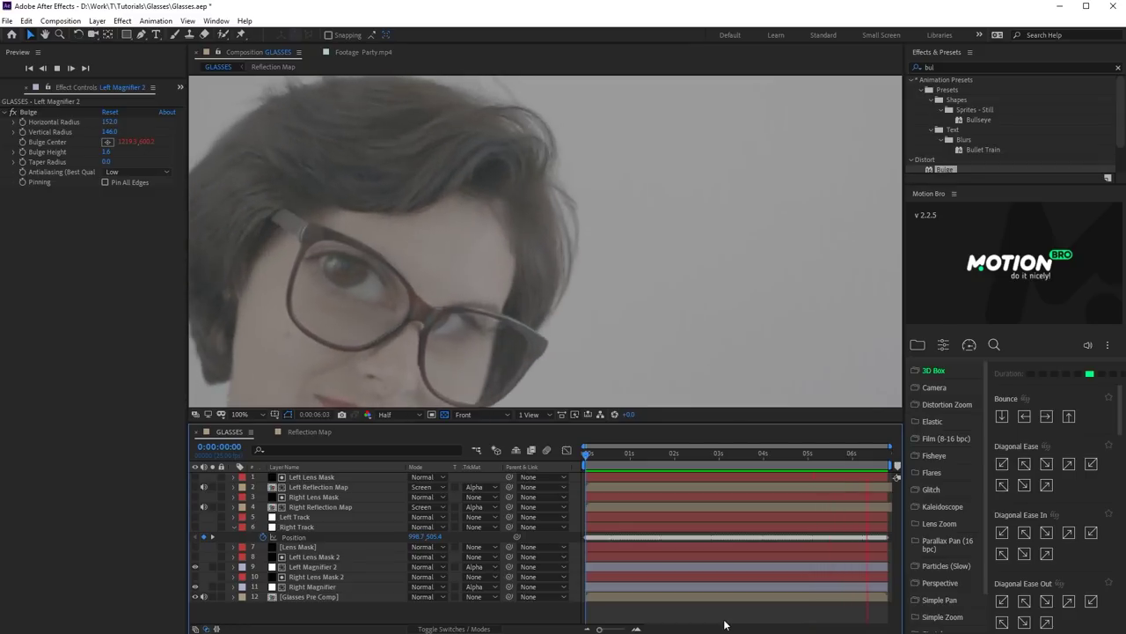
# Show both reflection maps and the lens mask again, with Lens Mask opacity at 14%.
pyautogui.click(884, 458)
pyautogui.click(196, 487)
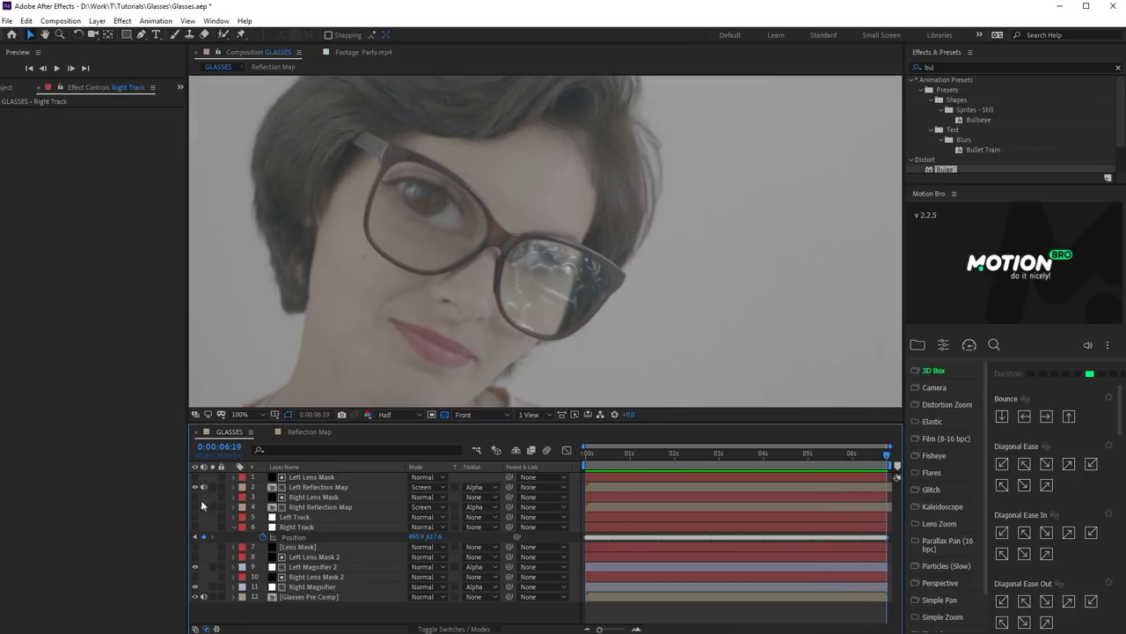
pyautogui.click(196, 507)
pyautogui.click(195, 547)
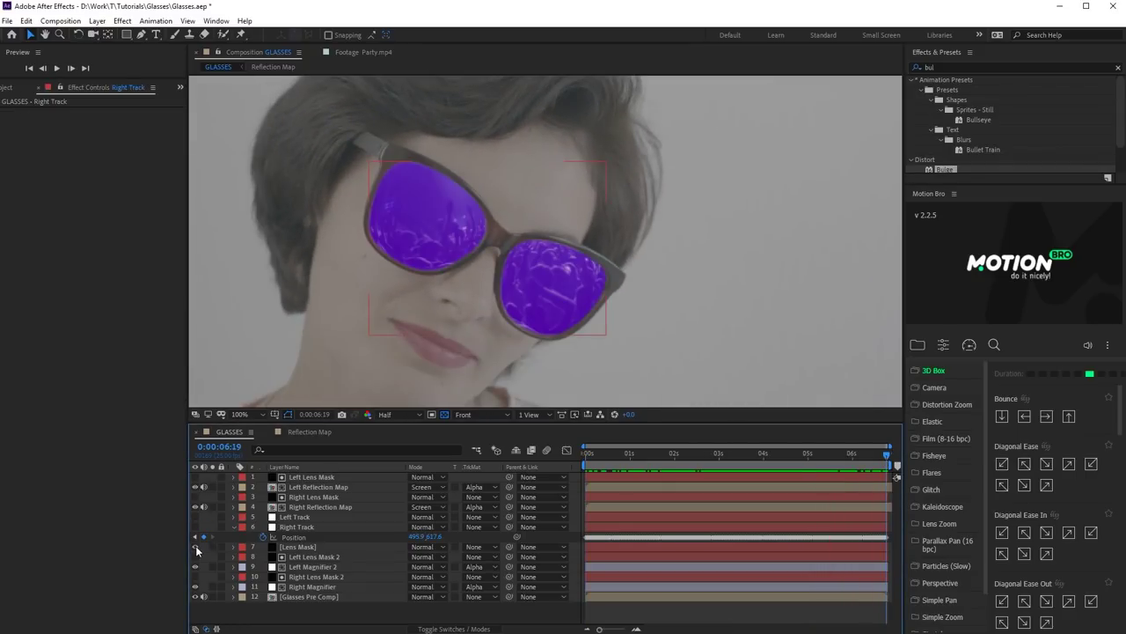
pyautogui.click(300, 546)
pyautogui.press('t')
pyautogui.moveTo(415, 557); pyautogui.dragTo(376, 568)
pyautogui.press('space')
pyautogui.press('space')
# Add Curves to the Left Reflection Map, bending the curve down to darken it.
pyautogui.click(231, 258)
pyautogui.click(122, 20)
pyautogui.moveTo(220, 153)
pyautogui.click(377, 398)
pyautogui.moveTo(145, 273); pyautogui.dragTo(128, 276)
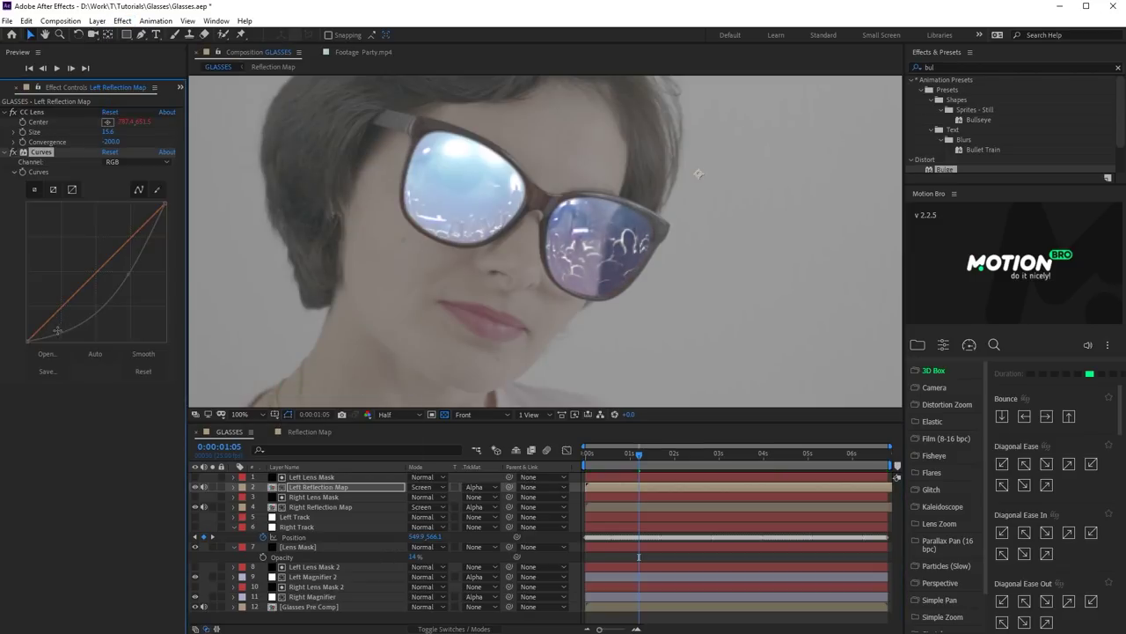
pyautogui.click(308, 508)
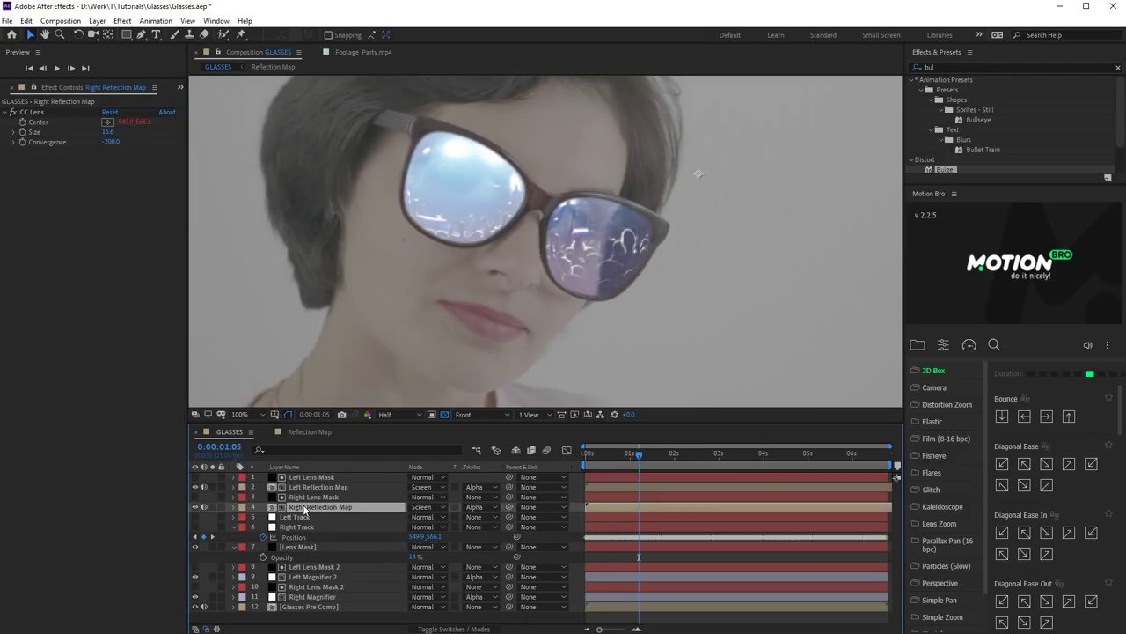
pyautogui.moveTo(623, 453); pyautogui.dragTo(745, 476)
pyautogui.press('space')
# Change the Lens Mask Fill colour to magenta.
pyautogui.click(310, 548)
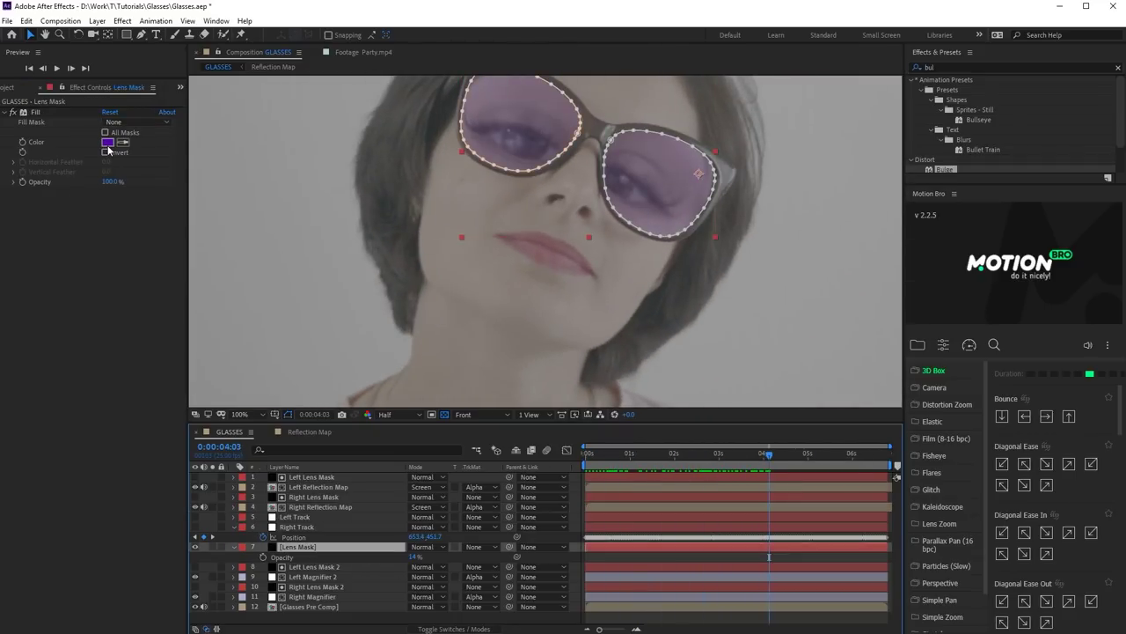
pyautogui.click(107, 142)
pyautogui.click(868, 356)
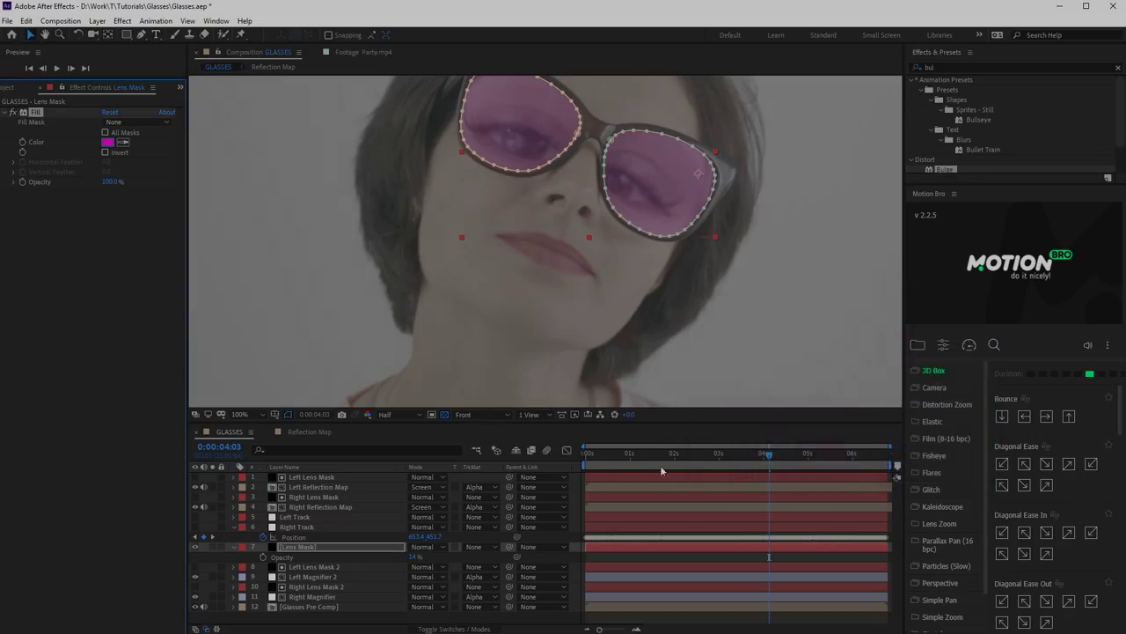